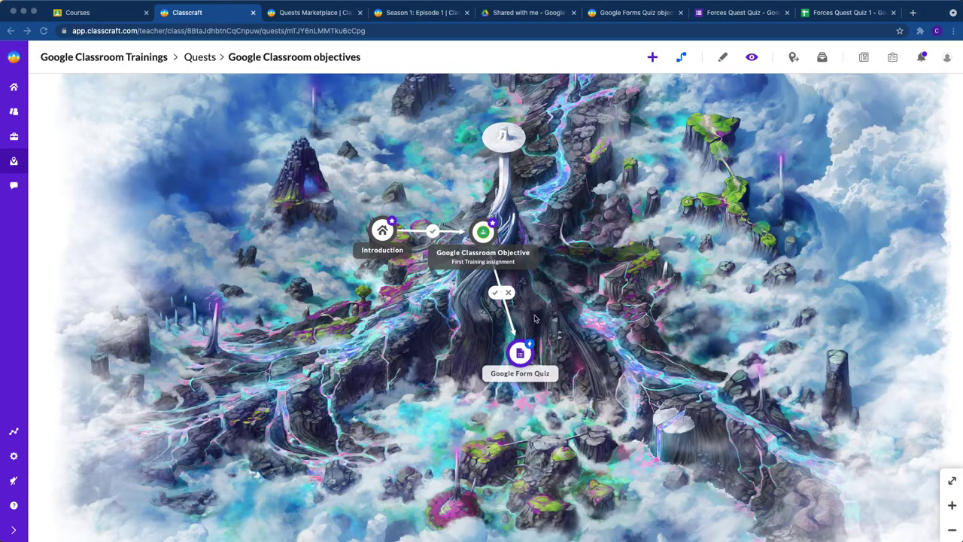
Zoom in and view the Google Form Quiz objective's task, then return to the Quests map.
{"action": "left_click", "coordinate": [952, 506]}
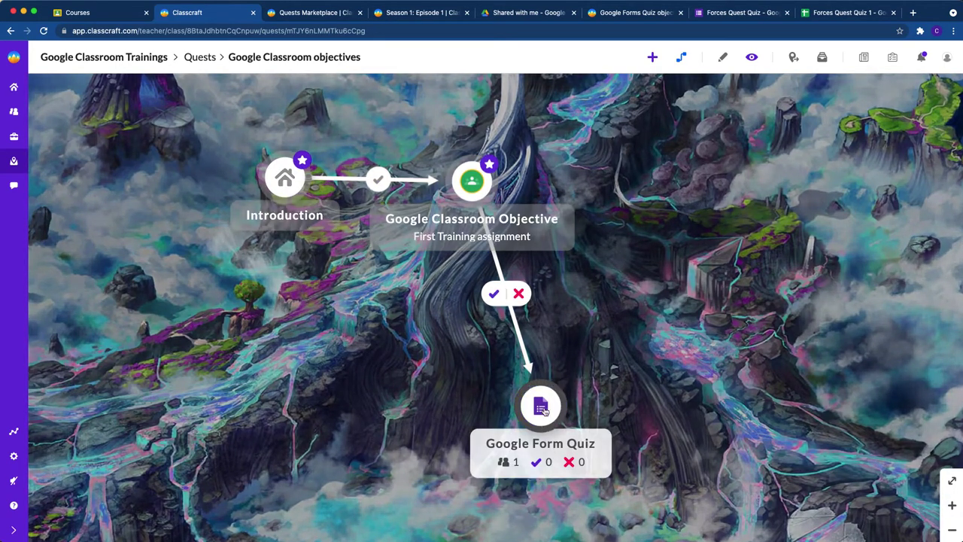
{"action": "left_click", "coordinate": [542, 407]}
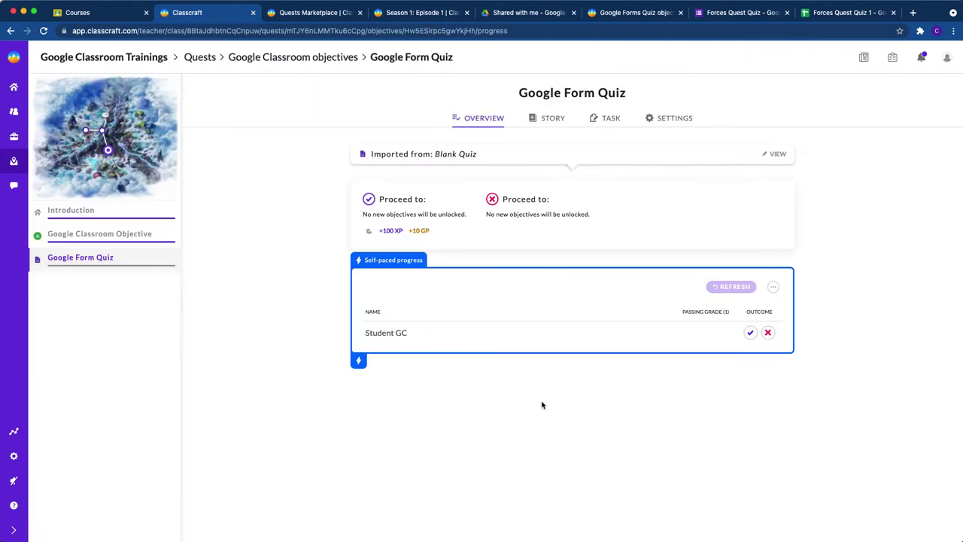
{"action": "left_click", "coordinate": [616, 118]}
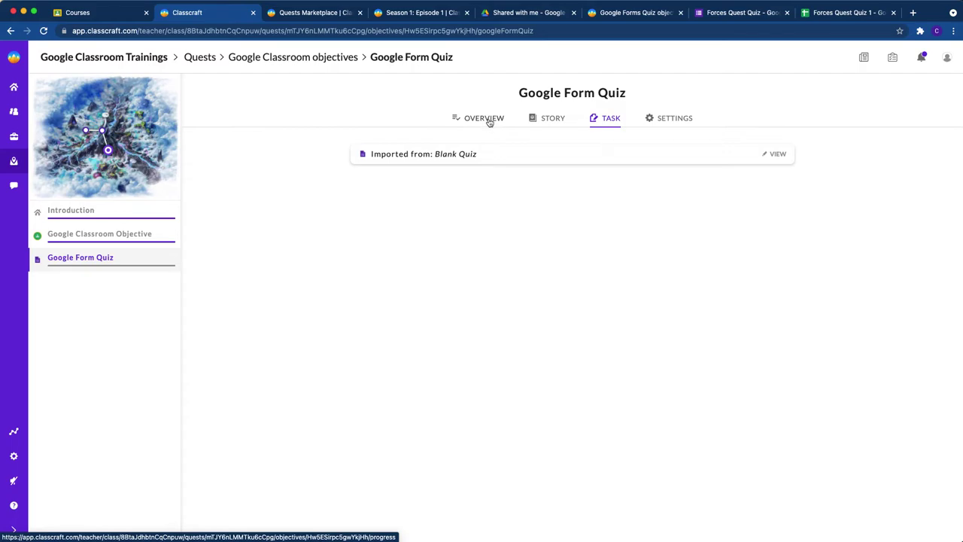
{"action": "left_click", "coordinate": [200, 58]}
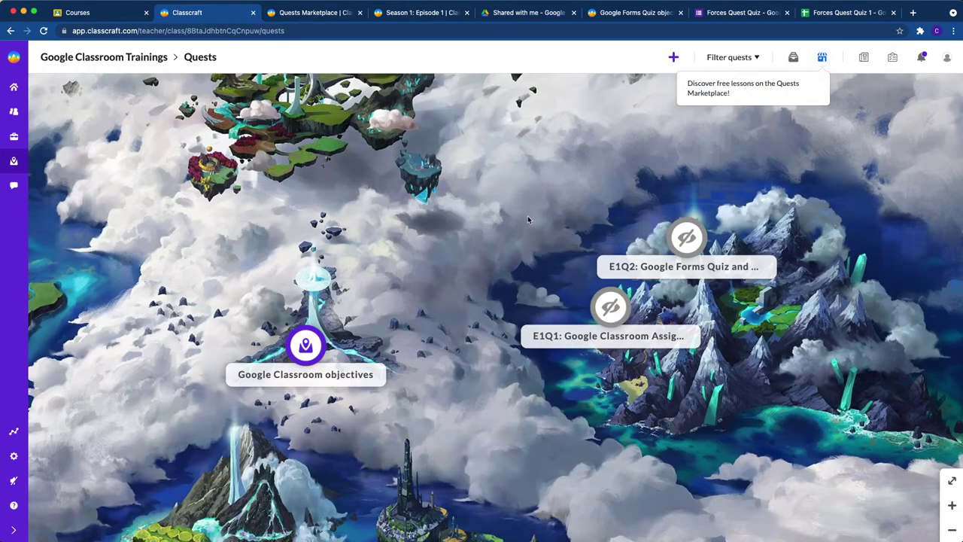
Check the Forces Quest Quiz settings: quiz mode, immediate marks, email collection, 1-response limit.
{"action": "left_click", "coordinate": [728, 13]}
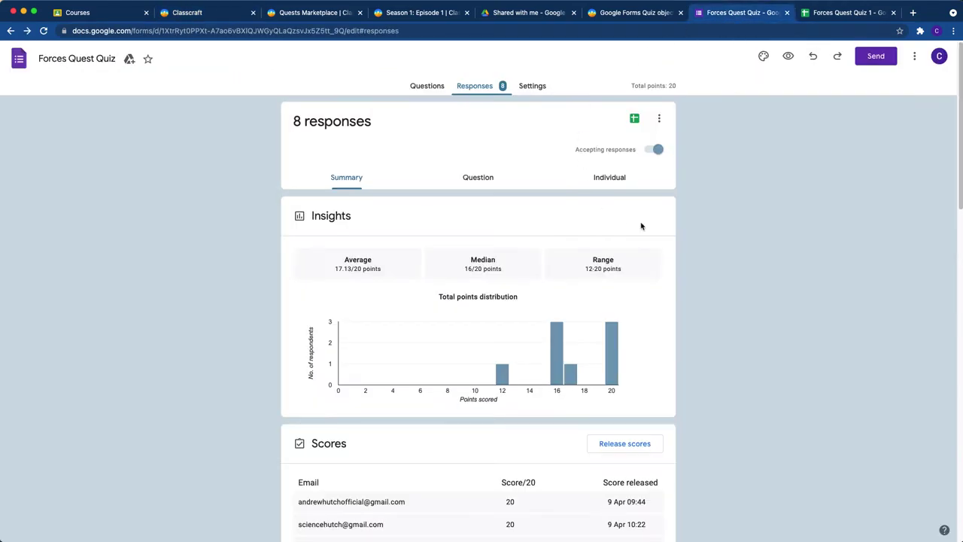
{"action": "left_click", "coordinate": [428, 85]}
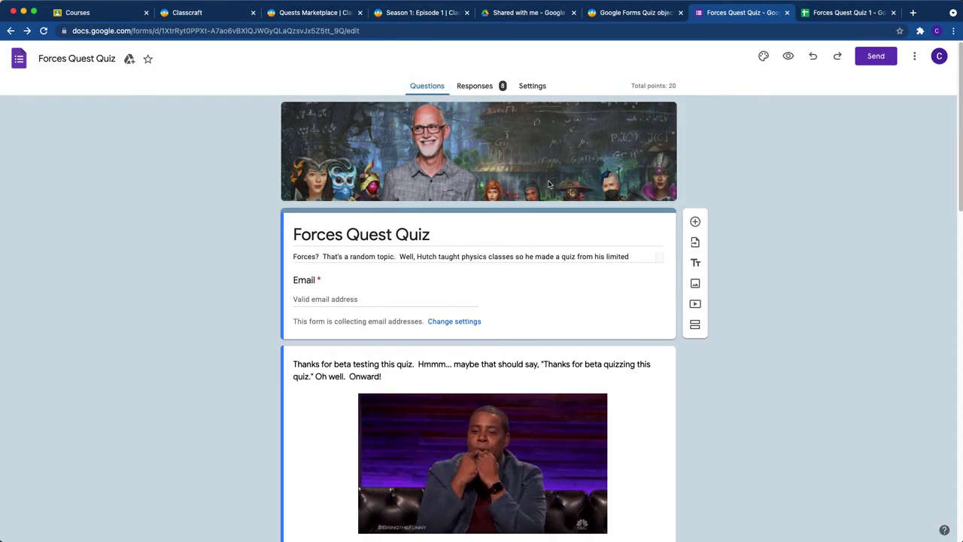
{"action": "left_click", "coordinate": [529, 88]}
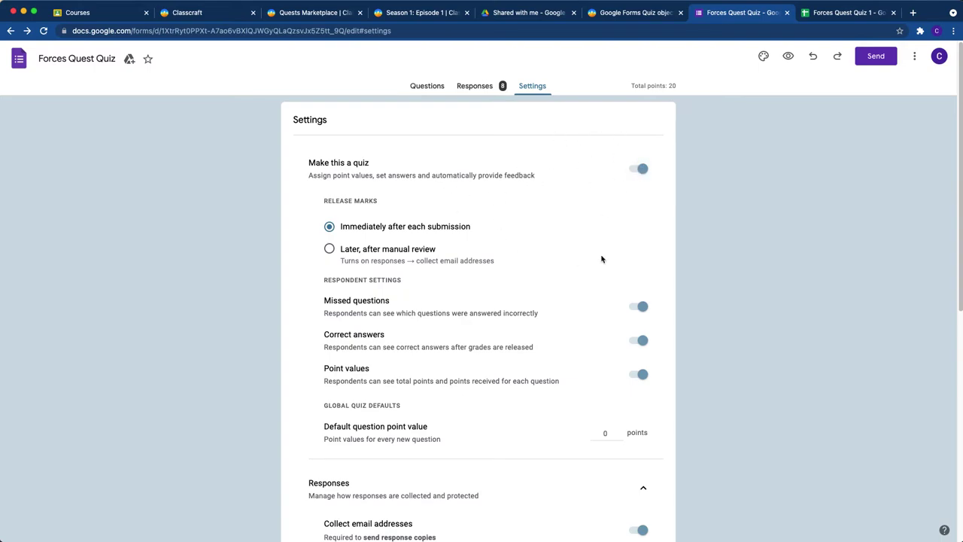
{"action": "scroll", "coordinate": [669, 295], "scroll_direction": "down", "scroll_amount": 5}
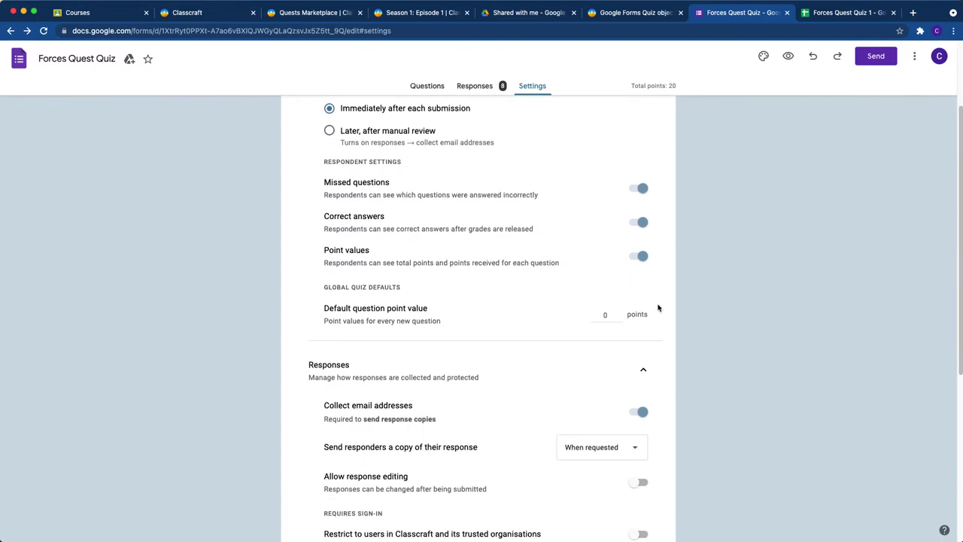
{"action": "scroll", "coordinate": [661, 299], "scroll_direction": "down", "scroll_amount": 2}
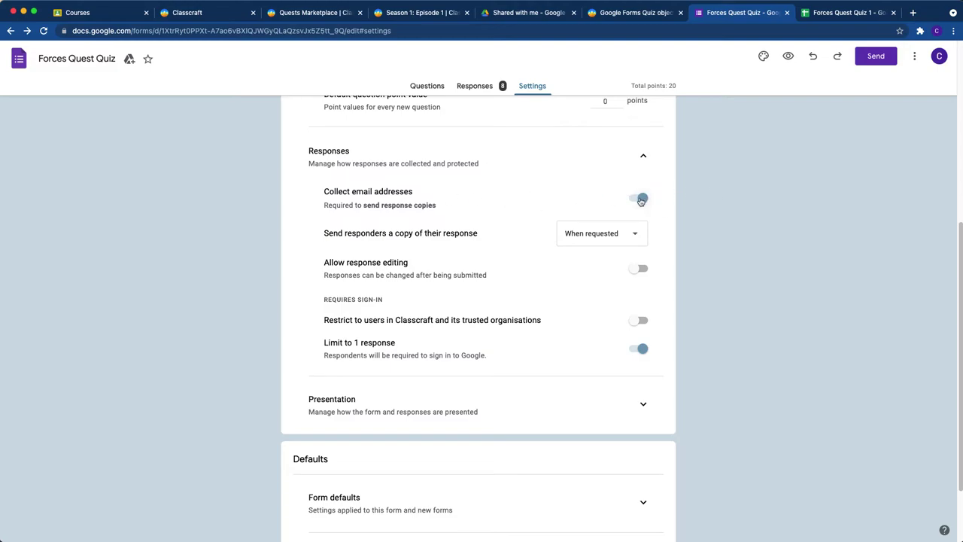
{"action": "scroll", "coordinate": [677, 249], "scroll_direction": "down", "scroll_amount": 1}
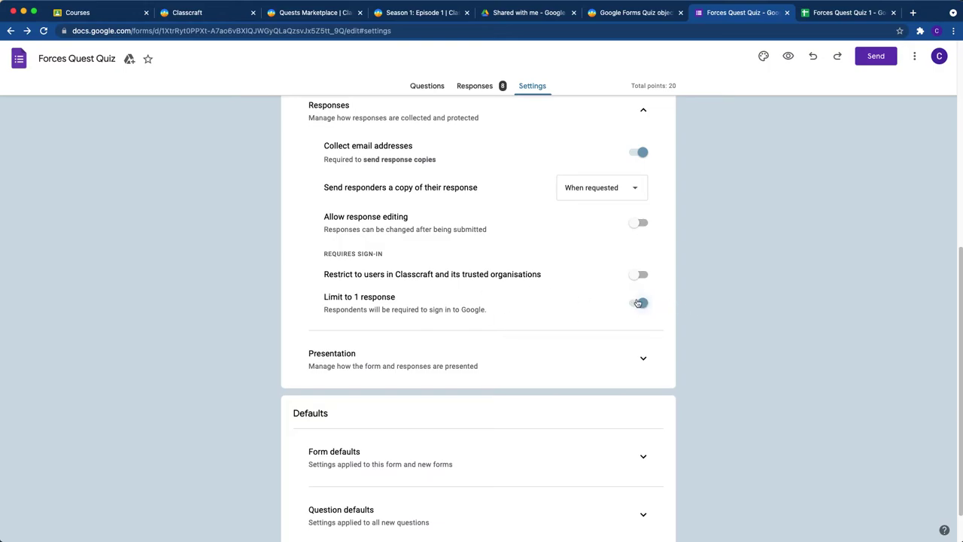
{"action": "scroll", "coordinate": [655, 256], "scroll_direction": "up", "scroll_amount": 5}
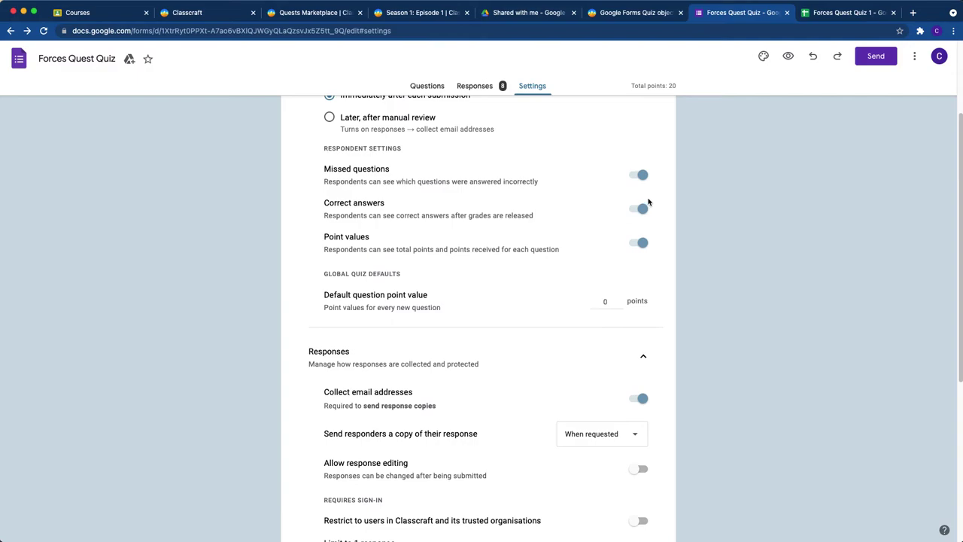
{"action": "scroll", "coordinate": [646, 162], "scroll_direction": "up", "scroll_amount": 3}
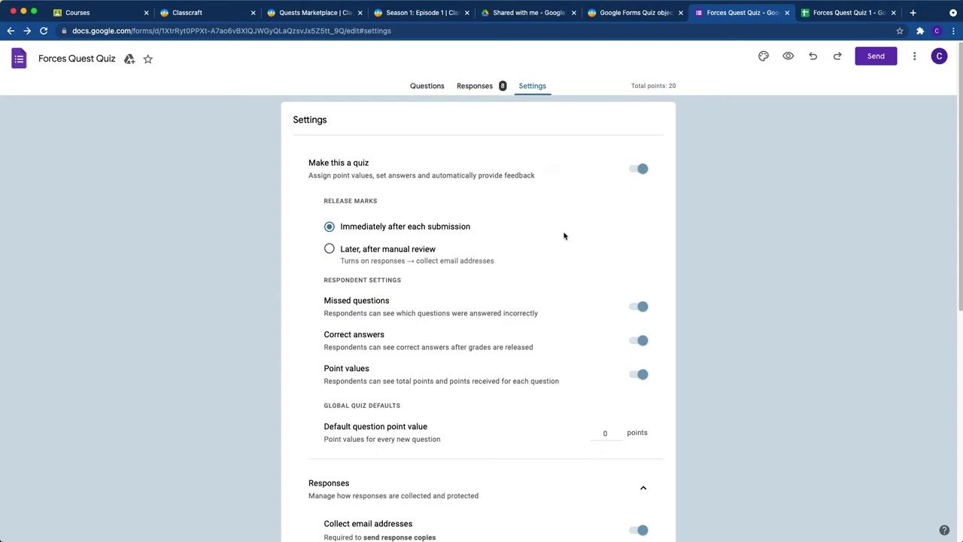
Scroll through the quiz questions, highlight the 20 total points, and open the 8-response summary.
{"action": "left_click", "coordinate": [427, 86]}
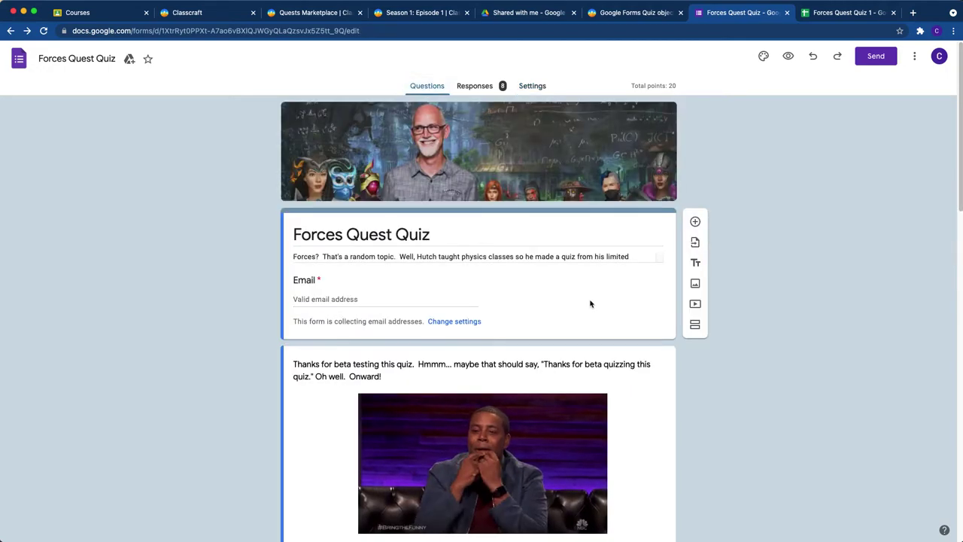
{"action": "scroll", "coordinate": [656, 347], "scroll_direction": "down", "scroll_amount": 3}
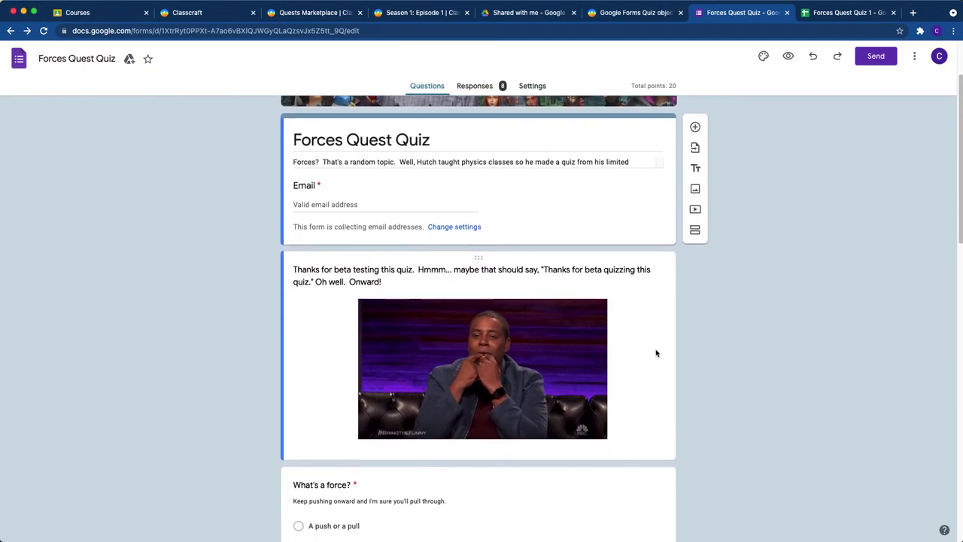
{"action": "scroll", "coordinate": [656, 352], "scroll_direction": "down", "scroll_amount": 5}
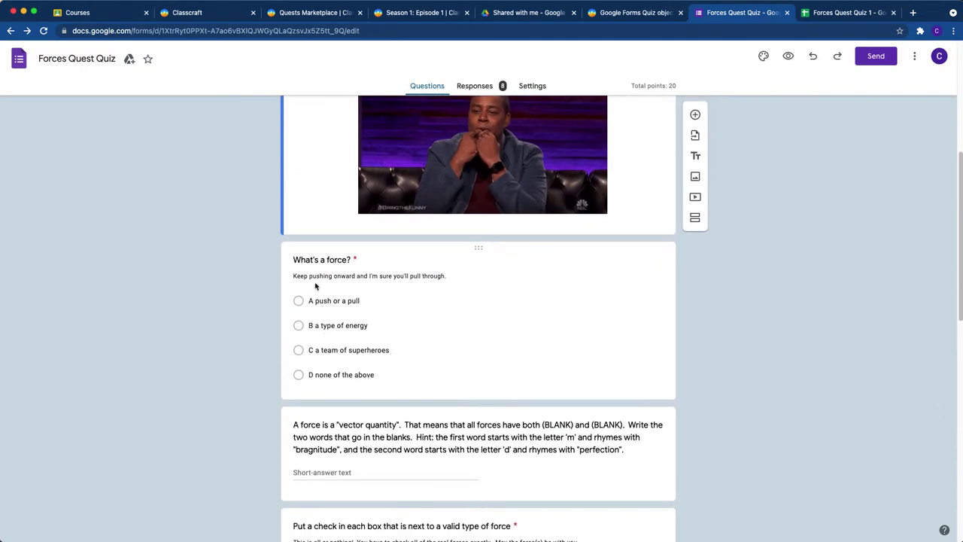
{"action": "scroll", "coordinate": [394, 365], "scroll_direction": "down", "scroll_amount": 4}
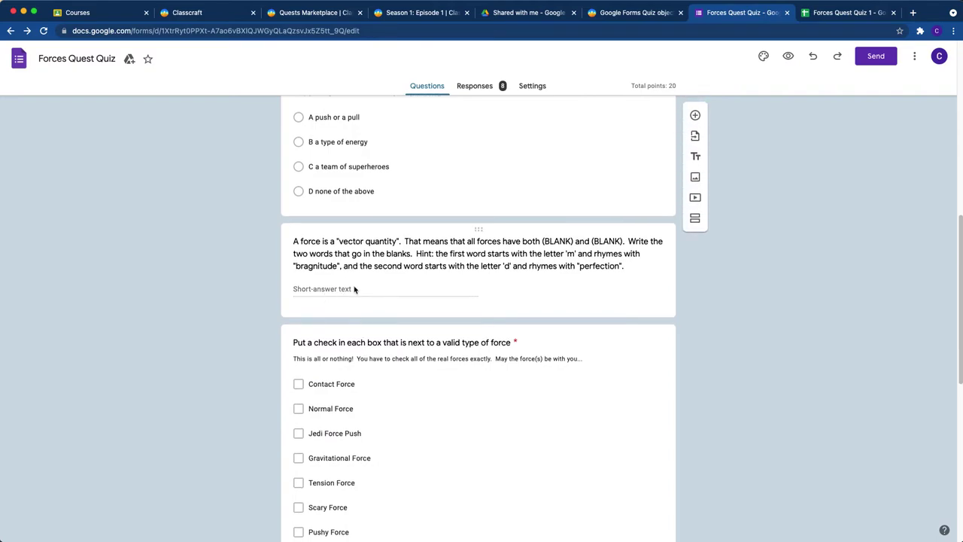
{"action": "scroll", "coordinate": [411, 379], "scroll_direction": "down", "scroll_amount": 3}
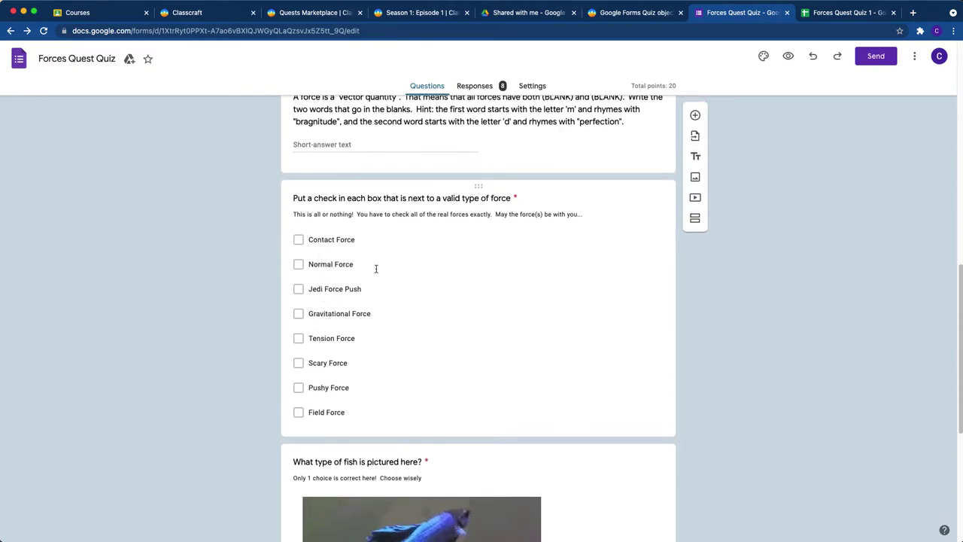
{"action": "scroll", "coordinate": [435, 283], "scroll_direction": "up", "scroll_amount": 1}
{"action": "scroll", "coordinate": [435, 283], "scroll_direction": "up", "scroll_amount": 10}
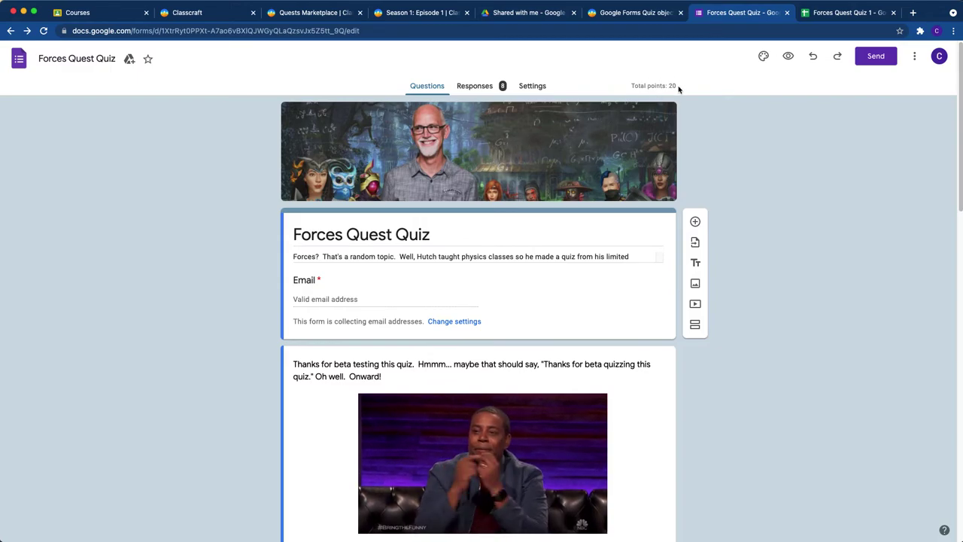
{"action": "left_click_drag", "start_coordinate": [675, 85], "coordinate": [631, 85]}
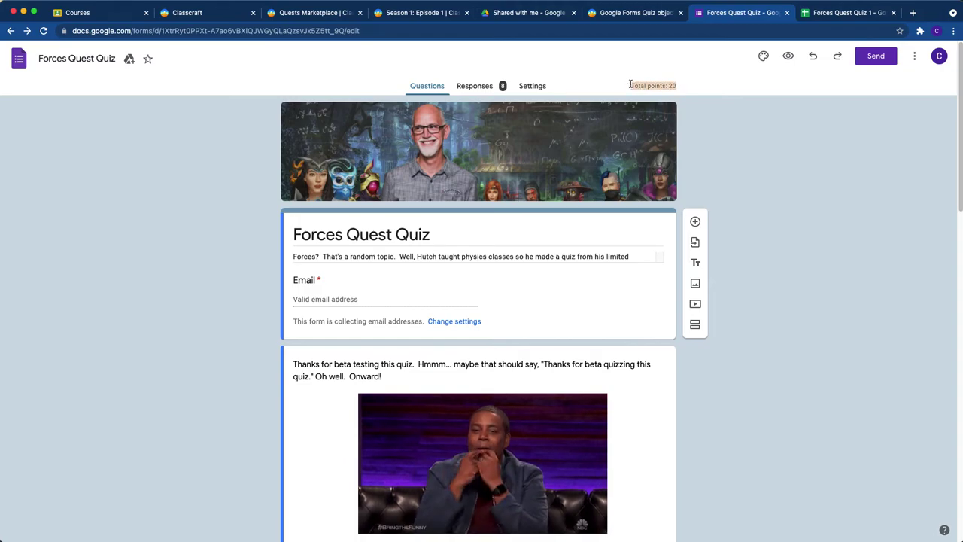
{"action": "left_click", "coordinate": [682, 91]}
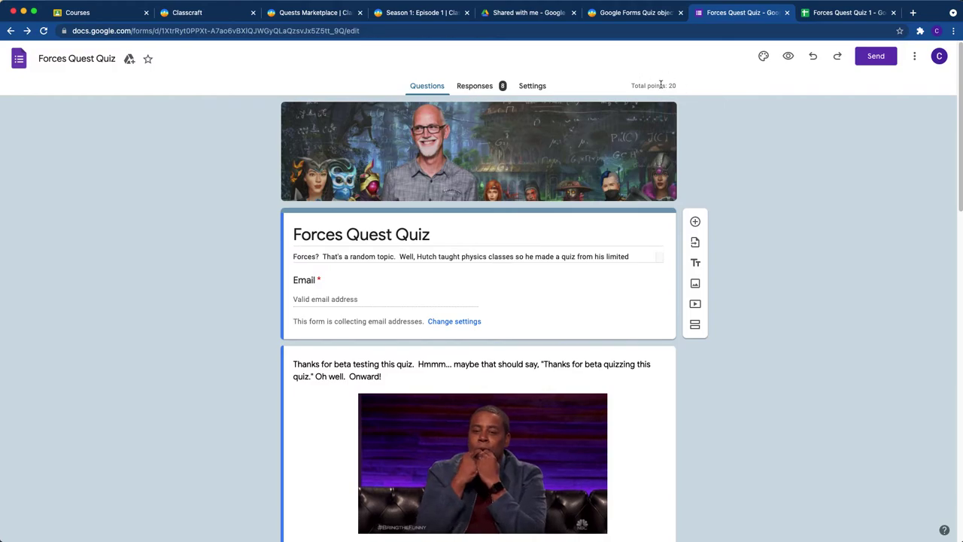
{"action": "left_click", "coordinate": [474, 87]}
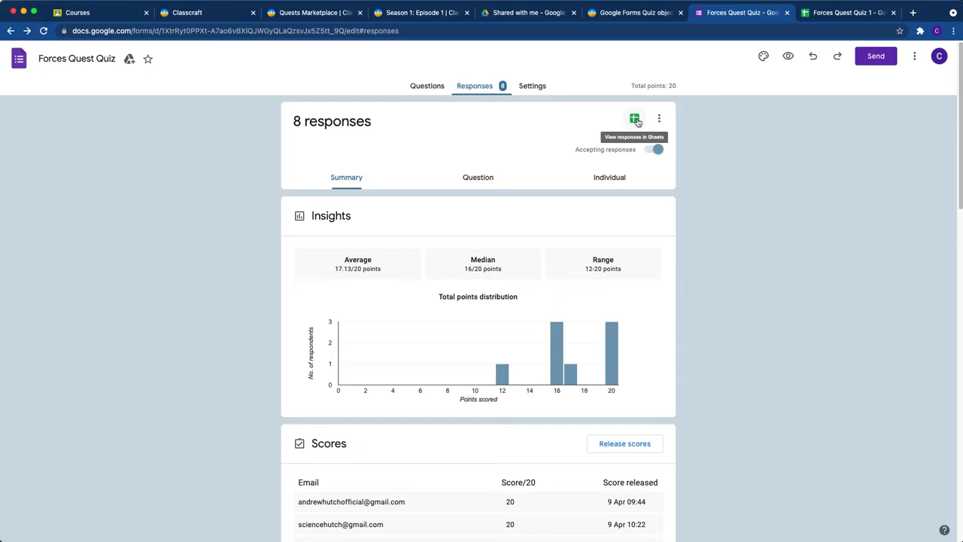
Inspect the Email Address and Score columns in the response sheet, ending on the Forms summary.
{"action": "left_click", "coordinate": [834, 13]}
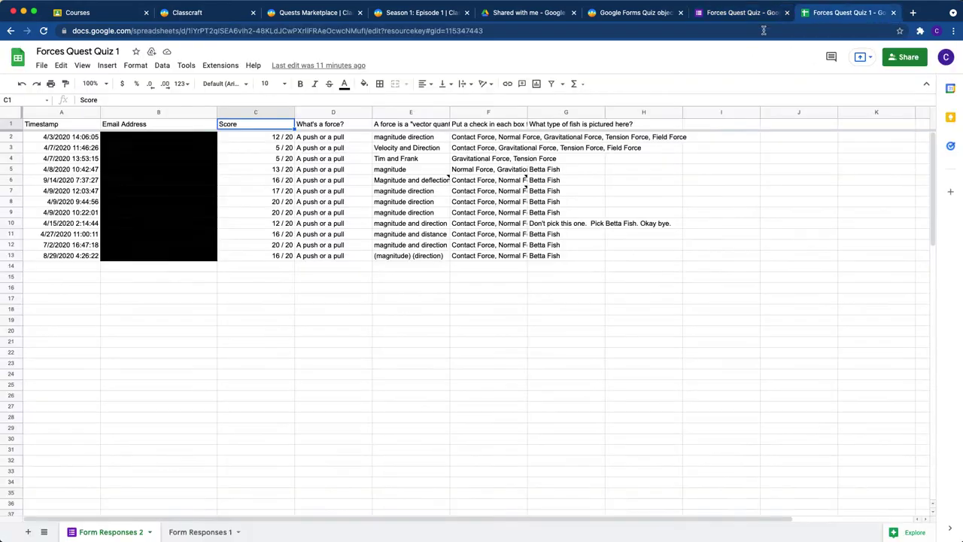
{"action": "left_click", "coordinate": [180, 128]}
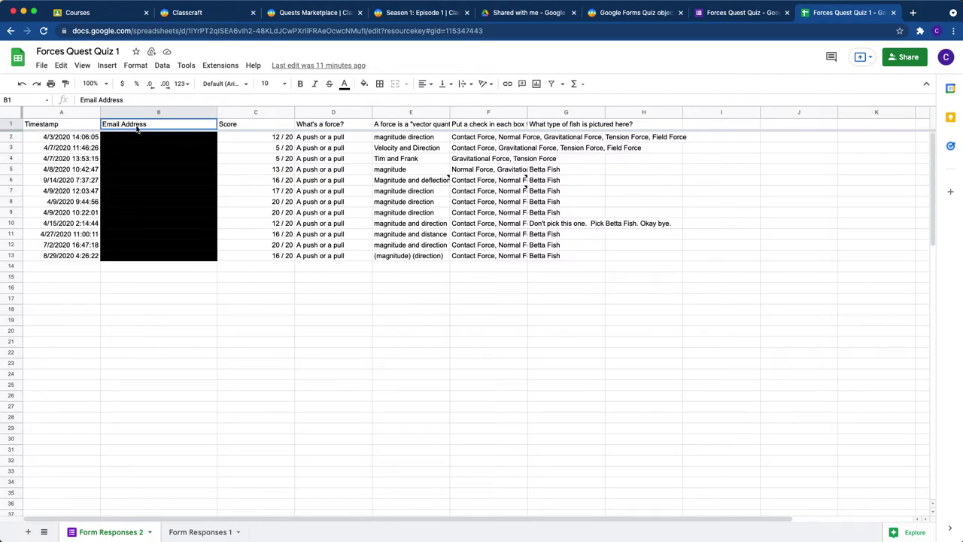
{"action": "left_click", "coordinate": [233, 126]}
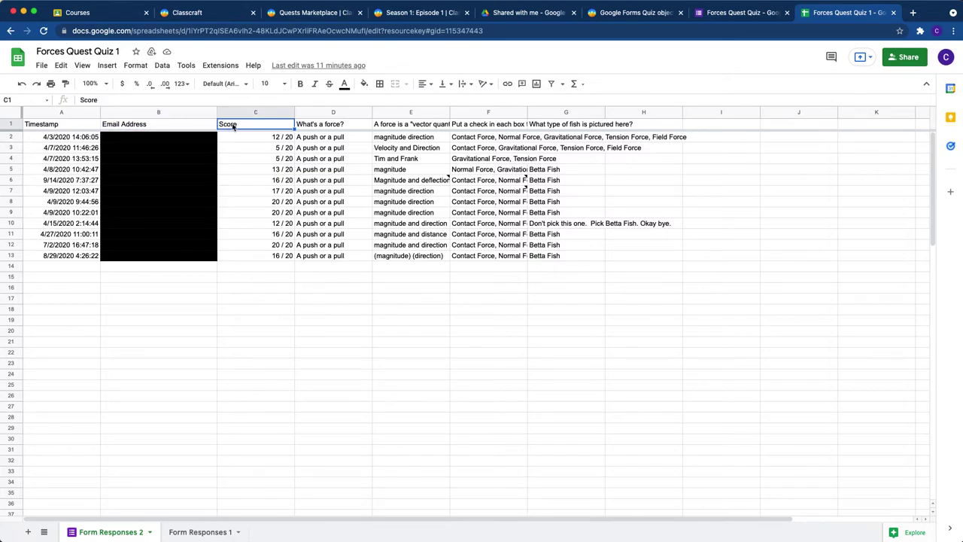
{"action": "left_click", "coordinate": [128, 126]}
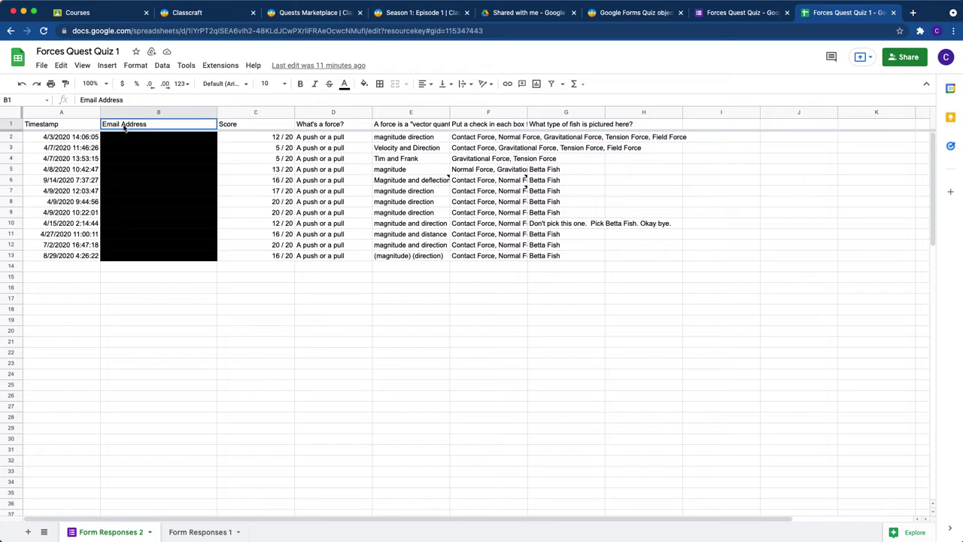
{"action": "left_click", "coordinate": [237, 128]}
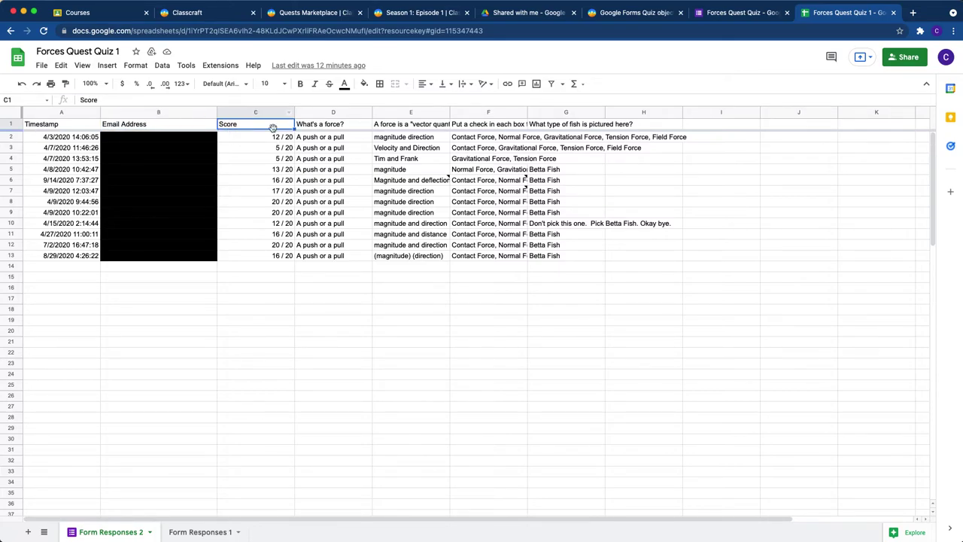
{"action": "left_click", "coordinate": [206, 129]}
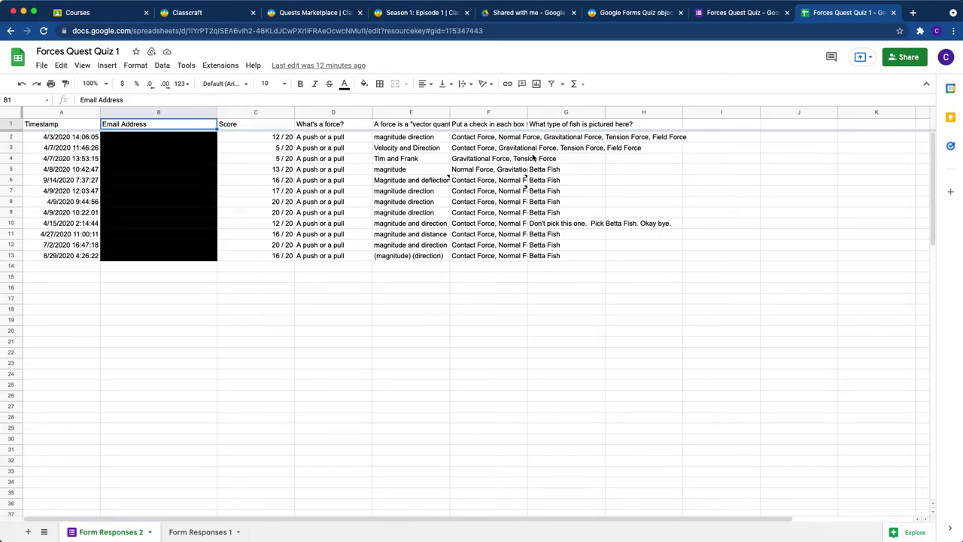
{"action": "left_click", "coordinate": [741, 13]}
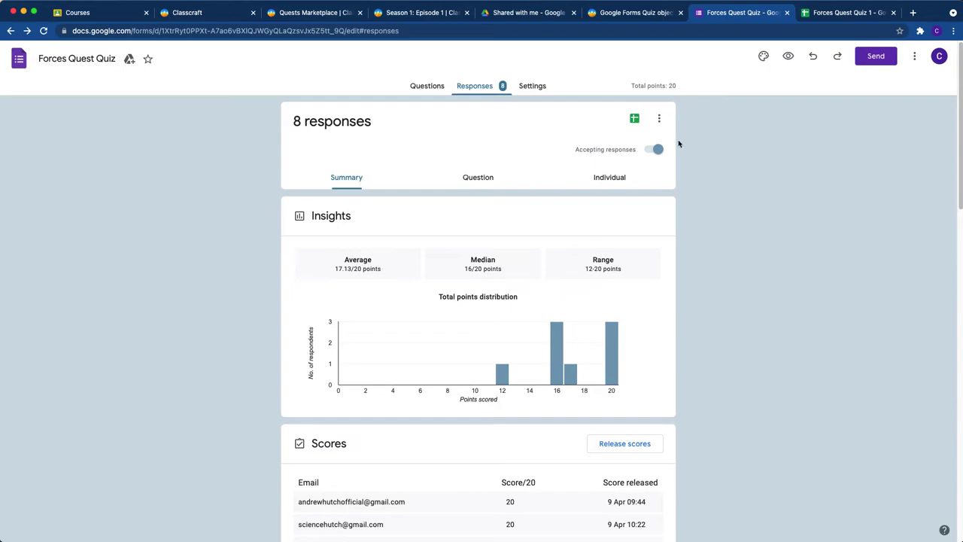
{"action": "left_click", "coordinate": [828, 18]}
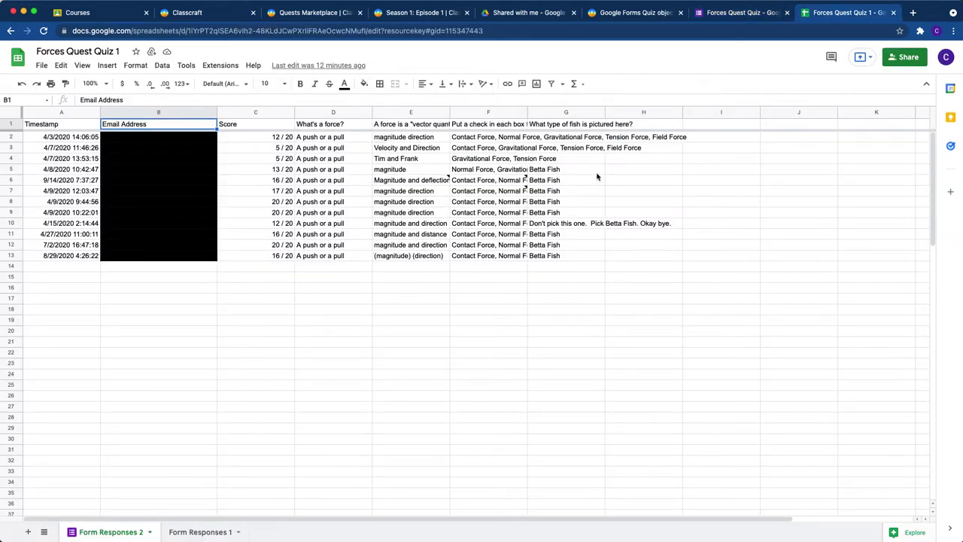
{"action": "left_click", "coordinate": [745, 13]}
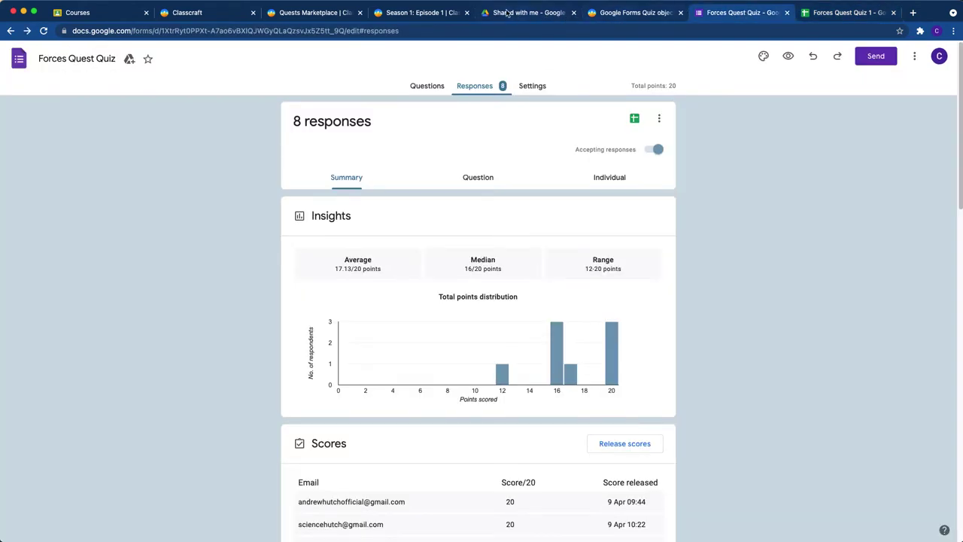
Go from the Classcraft home page to the list of quests in My Library.
{"action": "left_click", "coordinate": [214, 13]}
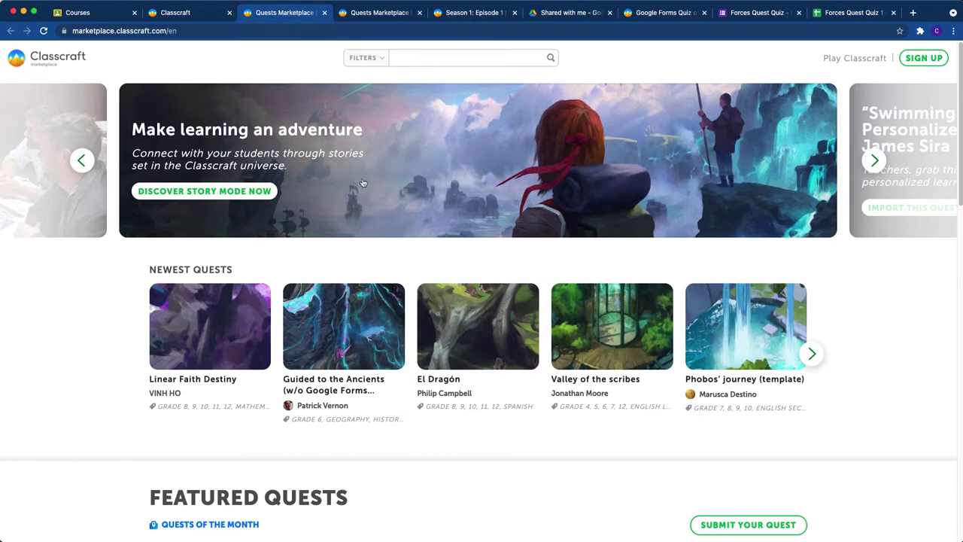
{"action": "left_click", "coordinate": [170, 16]}
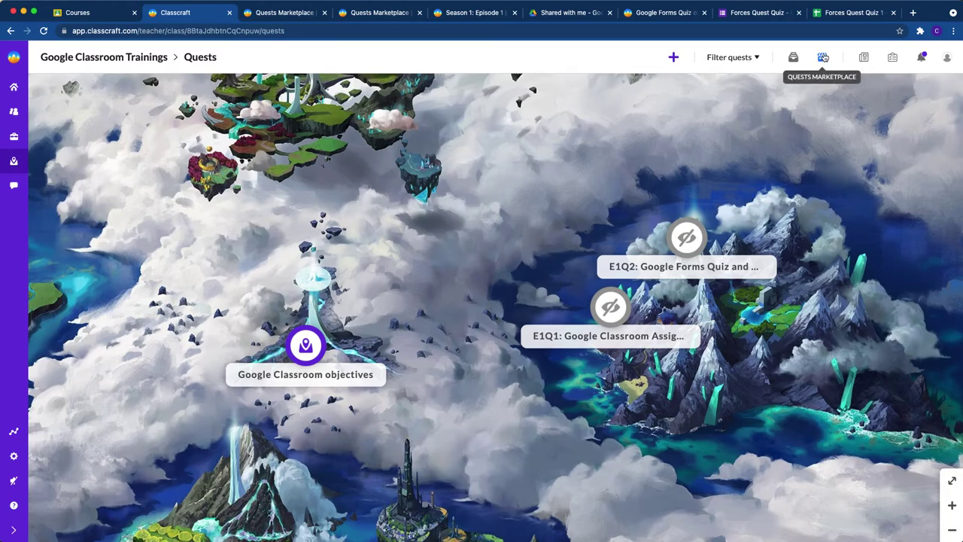
{"action": "left_click", "coordinate": [13, 87]}
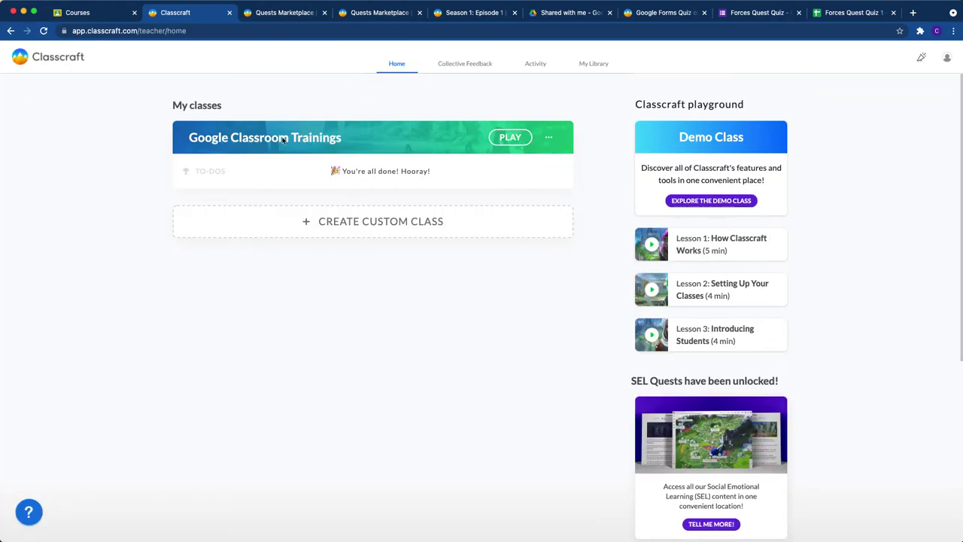
{"action": "left_click", "coordinate": [596, 64]}
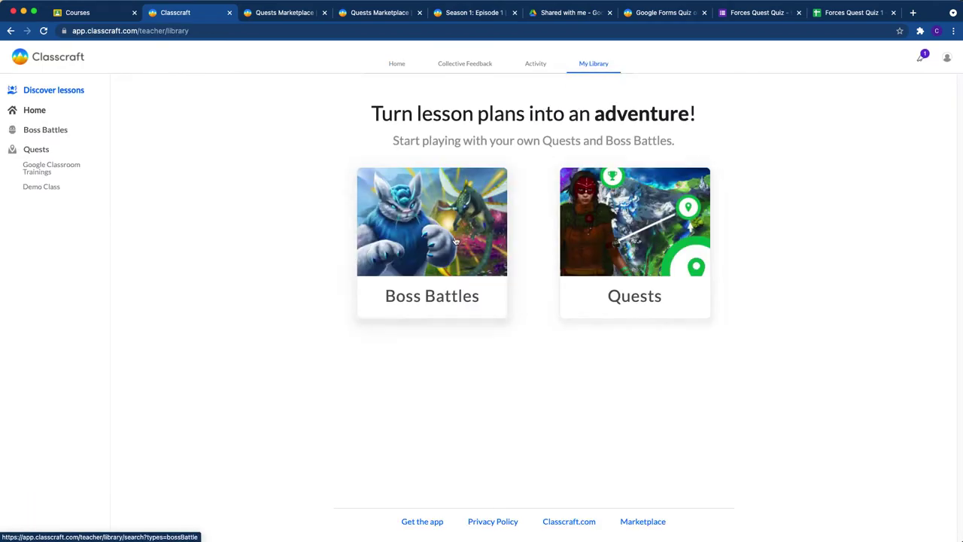
{"action": "left_click", "coordinate": [615, 228]}
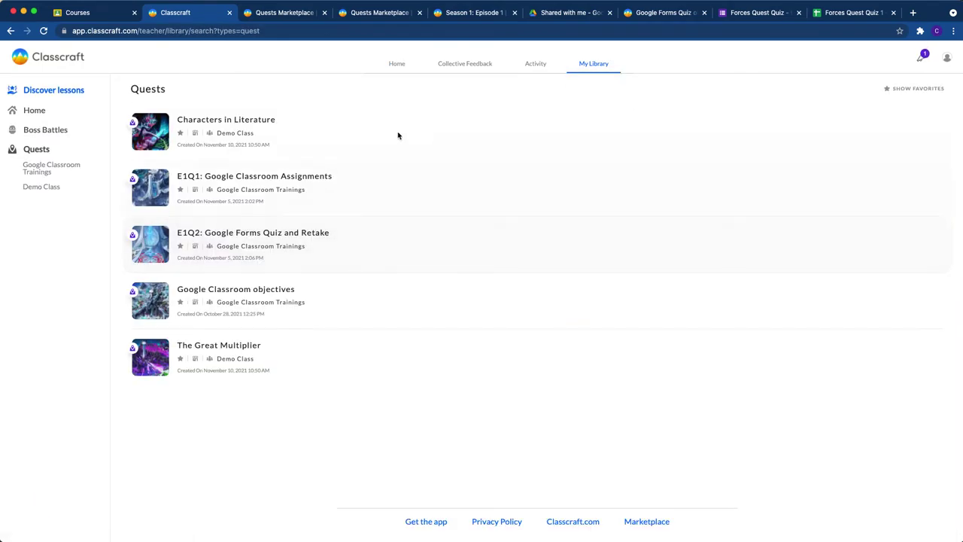
Open the Quests Marketplace via Discover lessons and close the three duplicate marketplace tabs.
{"action": "left_click", "coordinate": [54, 91]}
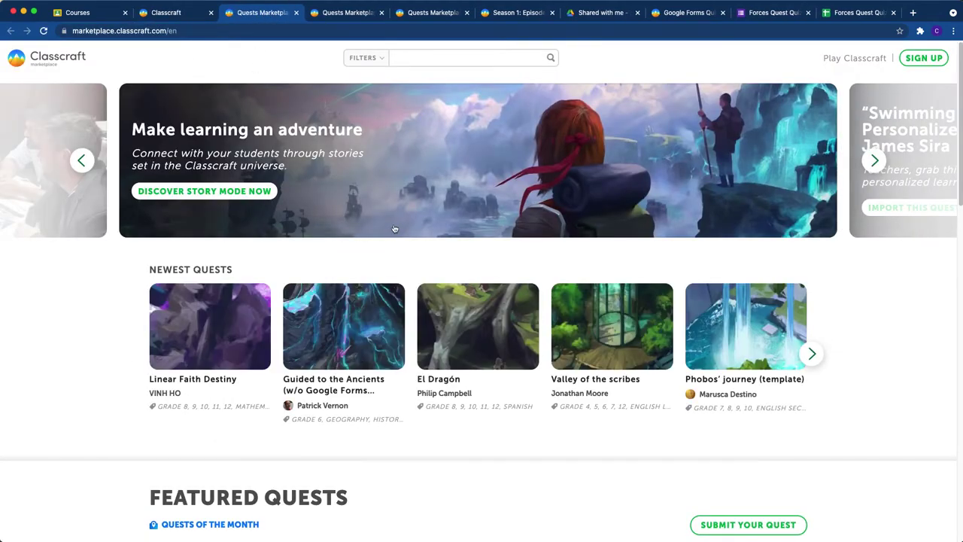
{"action": "left_click", "coordinate": [297, 13]}
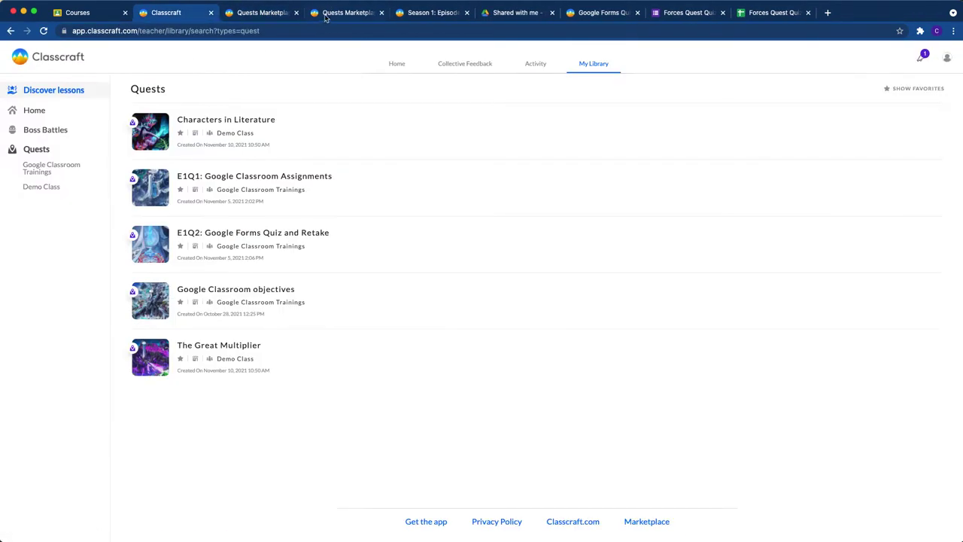
{"action": "left_click", "coordinate": [267, 14]}
{"action": "left_click", "coordinate": [296, 12]}
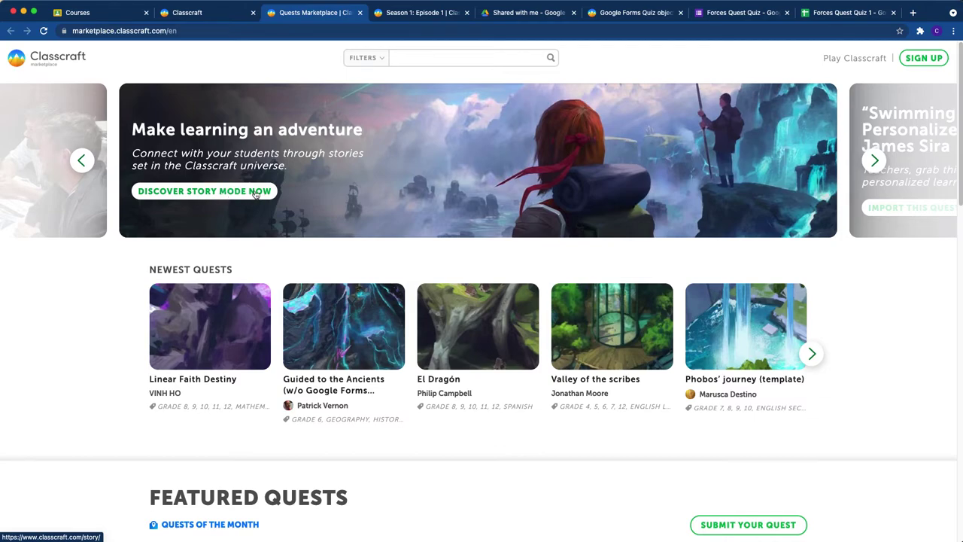
Open the Story Mode overview page and scroll down to the Season 1 episodes.
{"action": "left_click", "coordinate": [256, 193]}
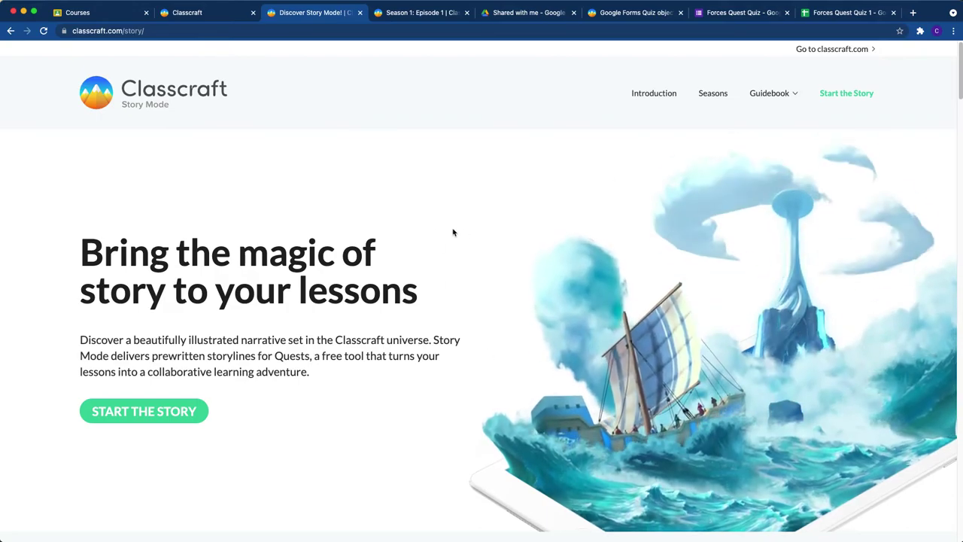
{"action": "scroll", "coordinate": [437, 240], "scroll_direction": "down", "scroll_amount": 15}
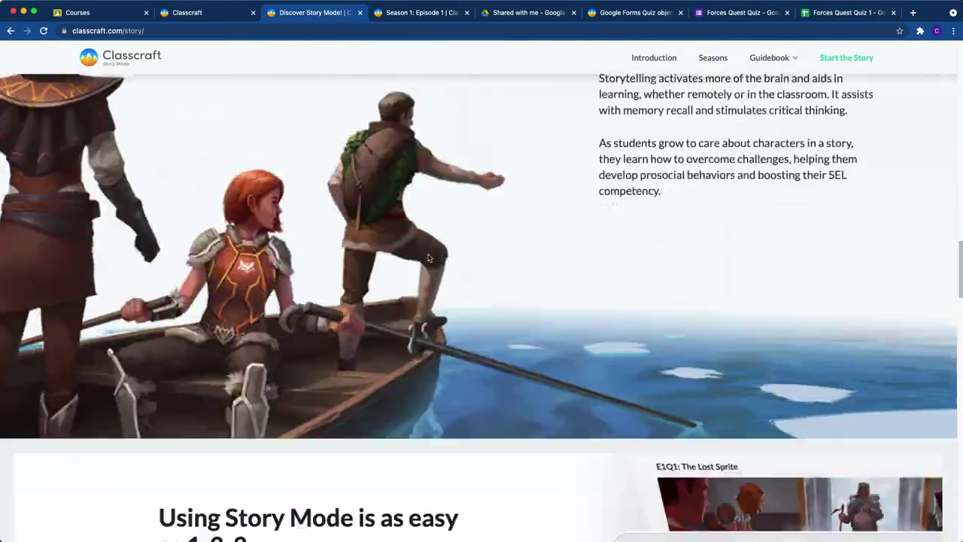
{"action": "scroll", "coordinate": [425, 260], "scroll_direction": "down", "scroll_amount": 14}
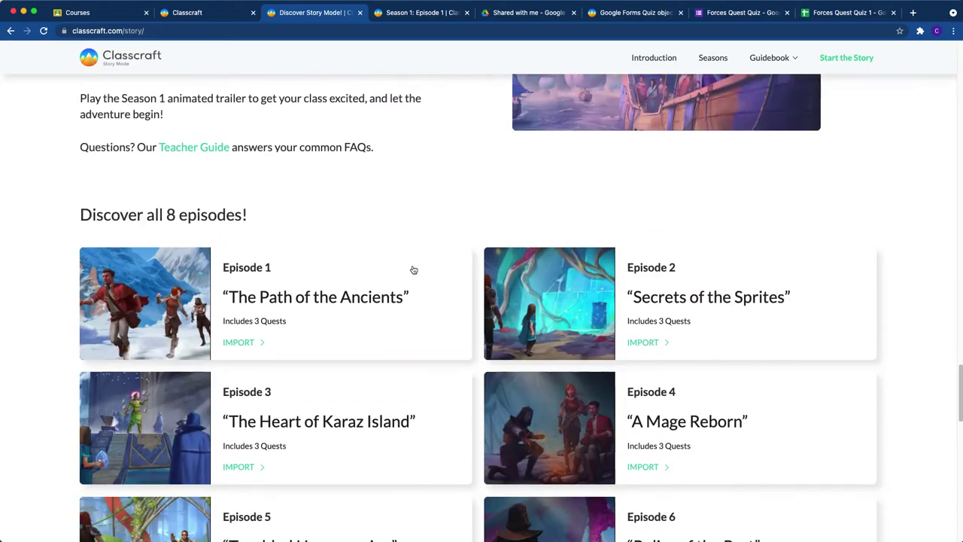
{"action": "scroll", "coordinate": [413, 269], "scroll_direction": "down", "scroll_amount": 1}
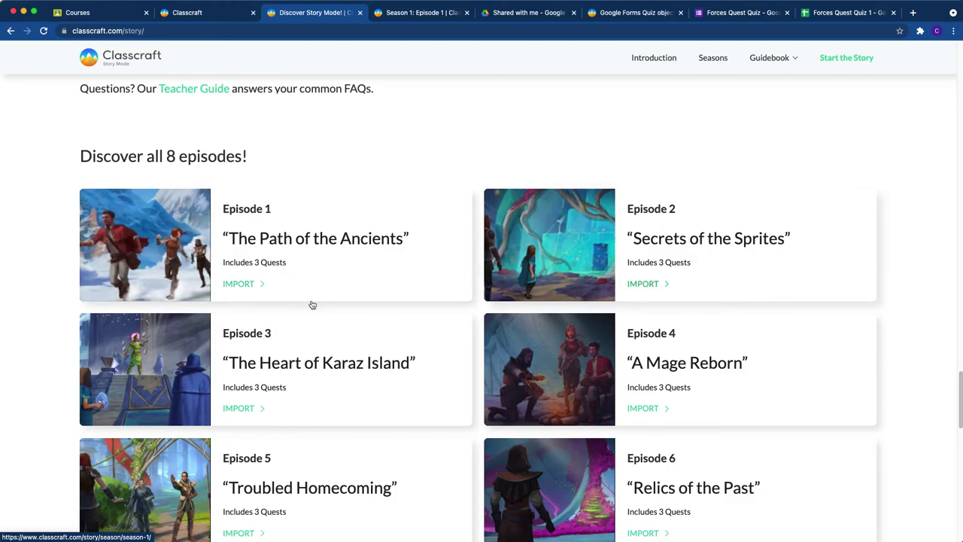
Open Episode 1 The Path of the Ancients and start importing E1Q1: The Lost Sprite.
{"action": "left_click", "coordinate": [301, 239]}
{"action": "scroll", "coordinate": [179, 242], "scroll_direction": "down", "scroll_amount": 3}
{"action": "scroll", "coordinate": [438, 311], "scroll_direction": "down", "scroll_amount": 5}
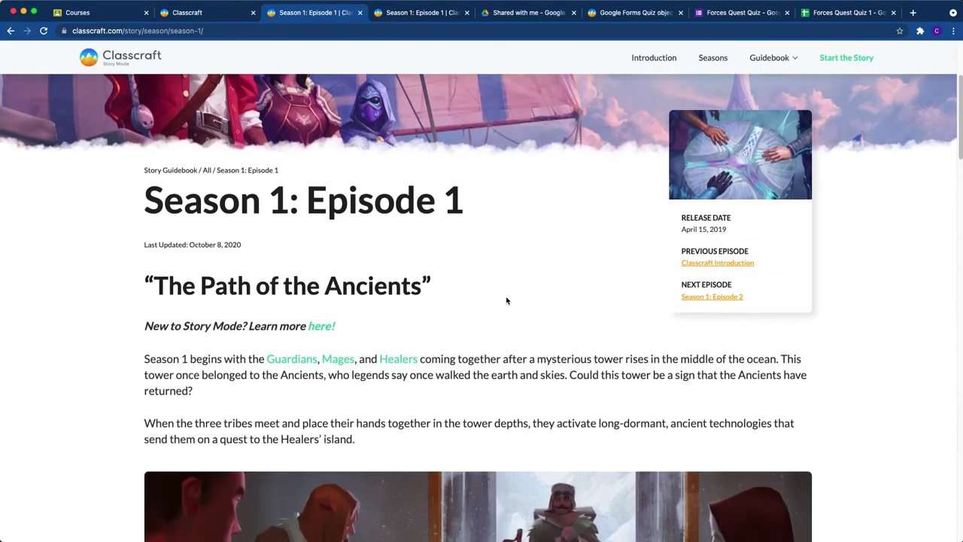
{"action": "scroll", "coordinate": [489, 292], "scroll_direction": "down", "scroll_amount": 4}
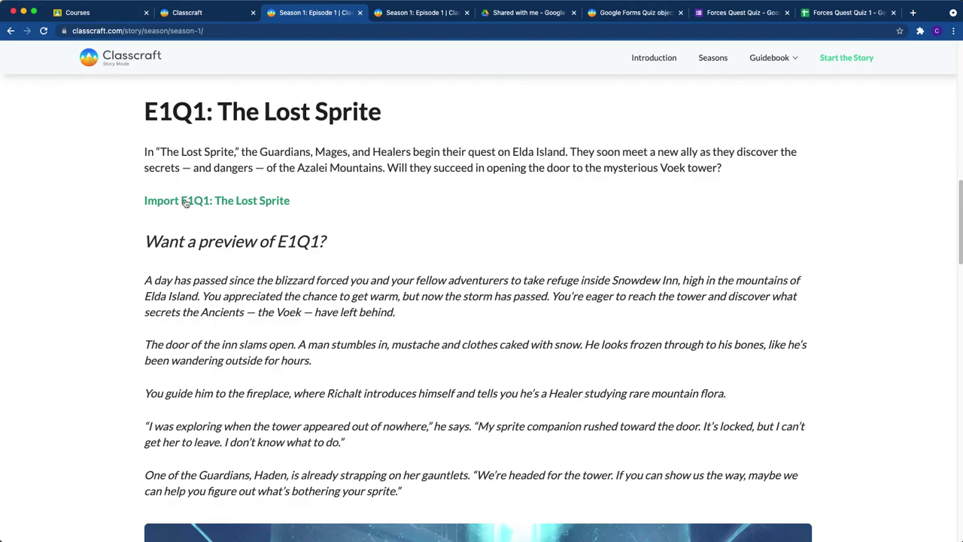
{"action": "left_click", "coordinate": [236, 201]}
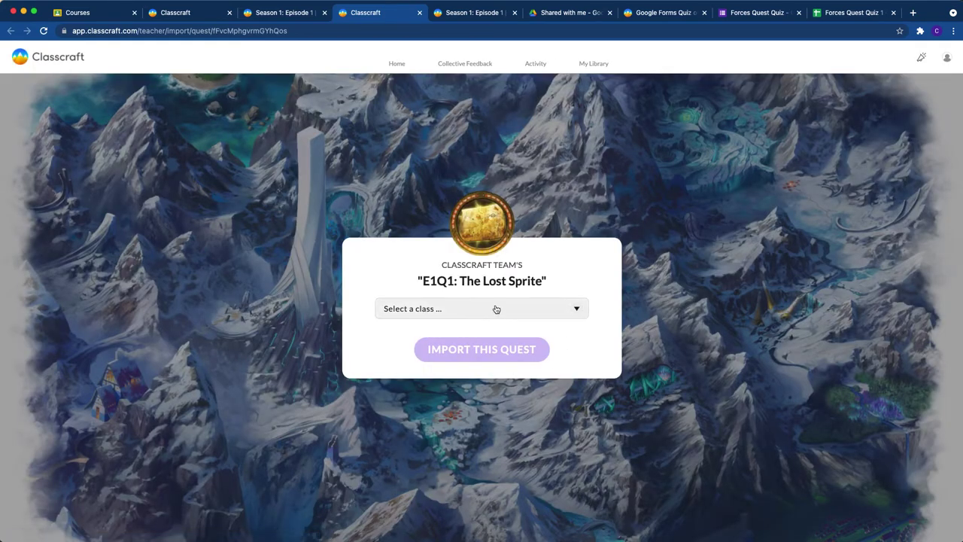
Choose Demo Class as the destination, import the quest, and bring all objectives as regular tasks.
{"action": "left_click", "coordinate": [485, 308]}
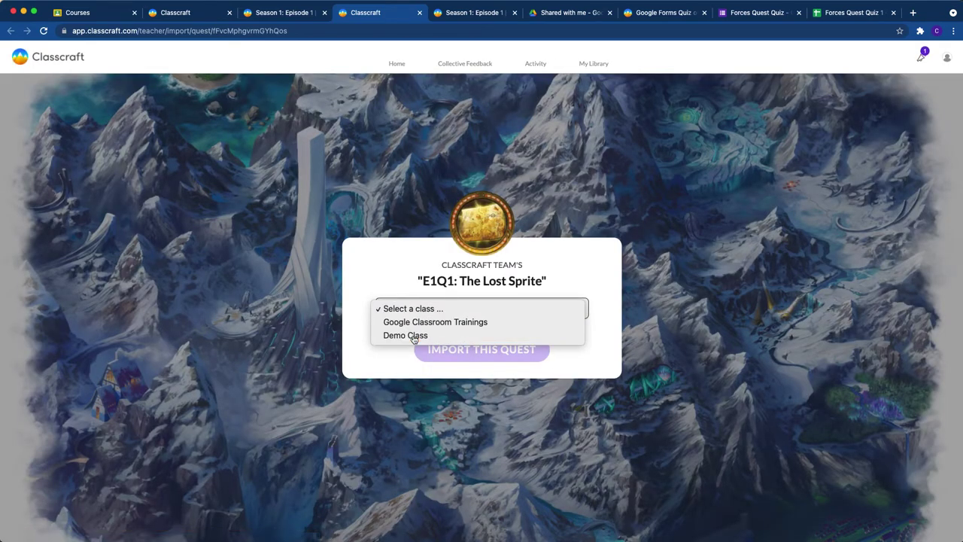
{"action": "left_click", "coordinate": [420, 336]}
{"action": "left_click", "coordinate": [477, 356]}
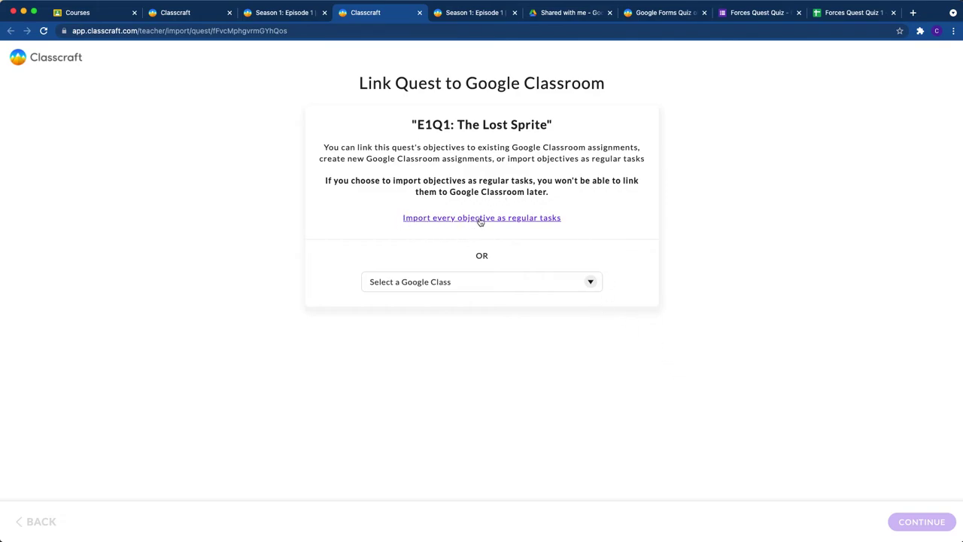
{"action": "left_click", "coordinate": [504, 218]}
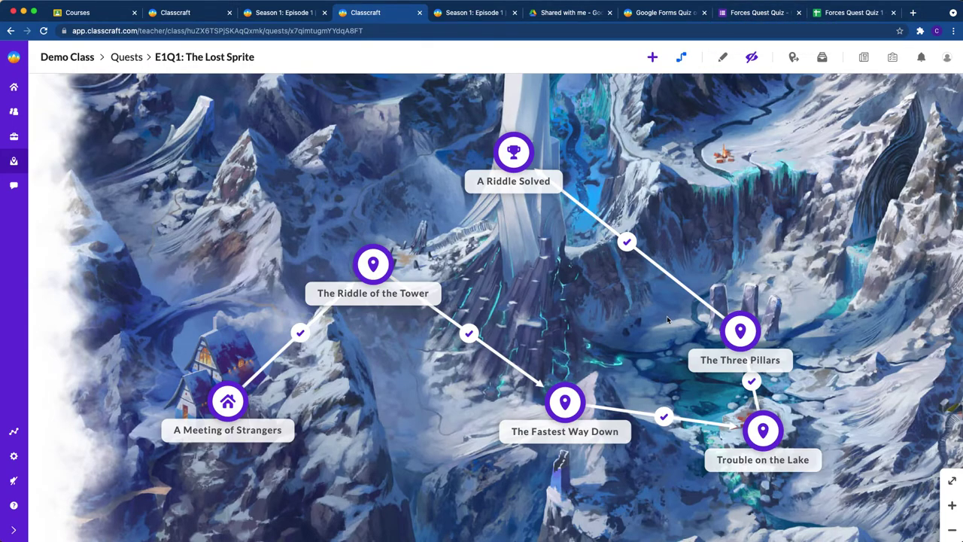
Save the teacher profile page and dismiss the reCAPTCHA image challenge.
{"action": "left_click", "coordinate": [947, 60]}
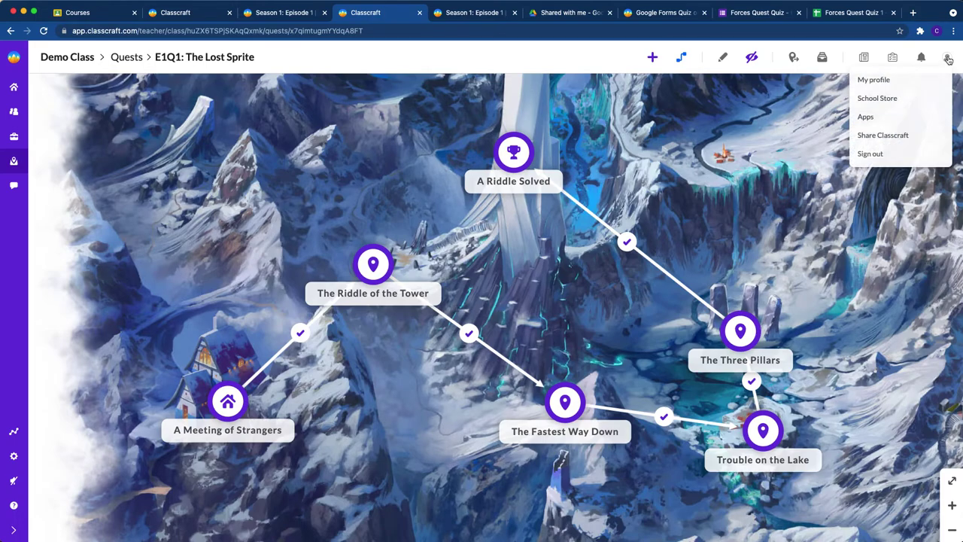
{"action": "left_click", "coordinate": [873, 80]}
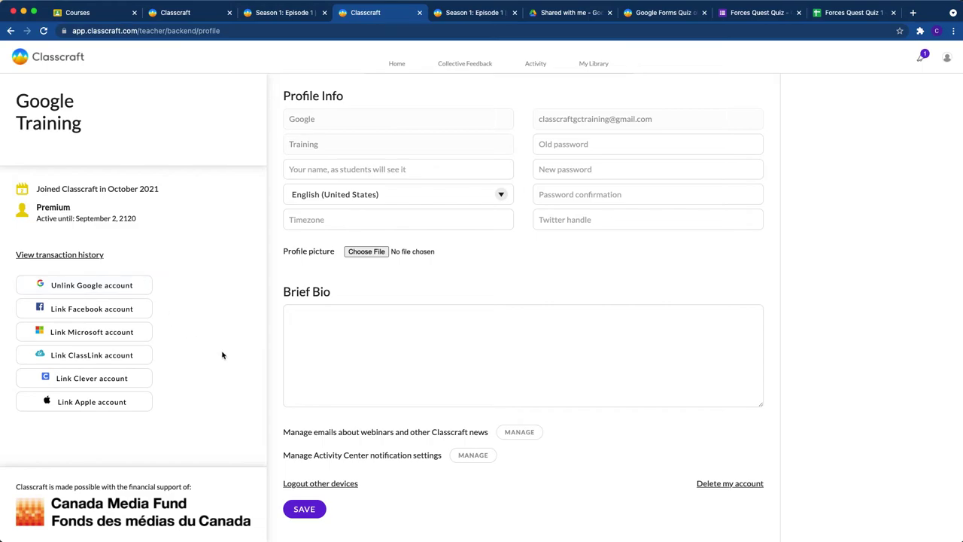
{"action": "left_click", "coordinate": [304, 508]}
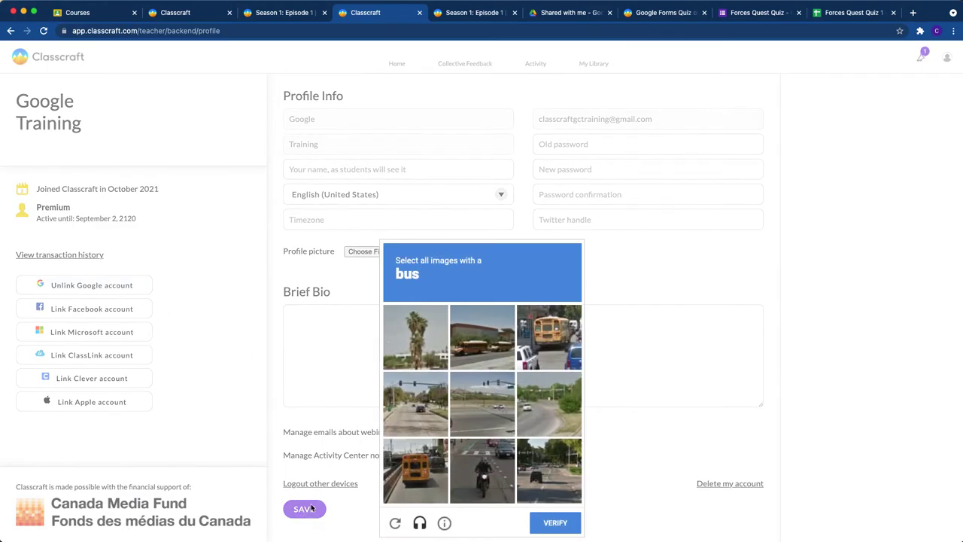
{"action": "left_click", "coordinate": [630, 464]}
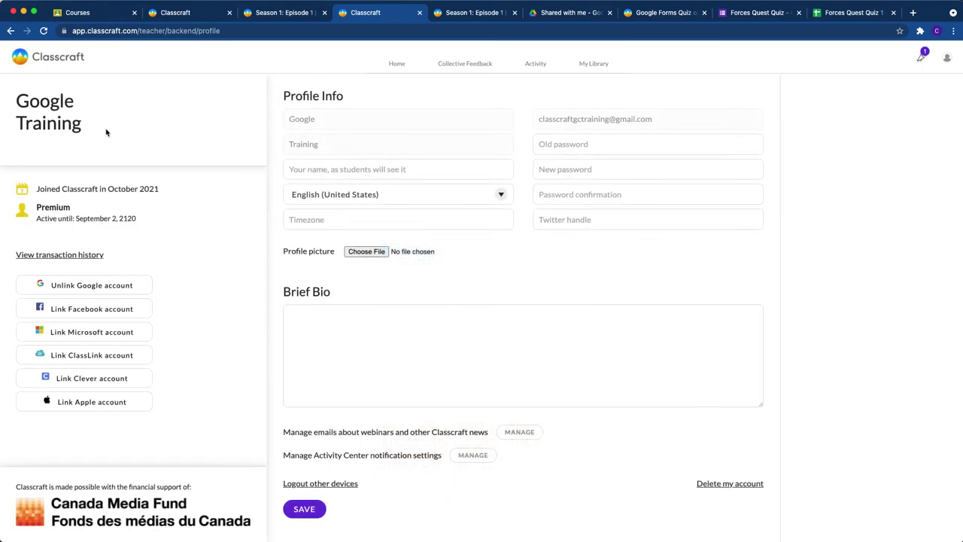
Return home and show the quest list in My Library.
{"action": "left_click", "coordinate": [53, 61]}
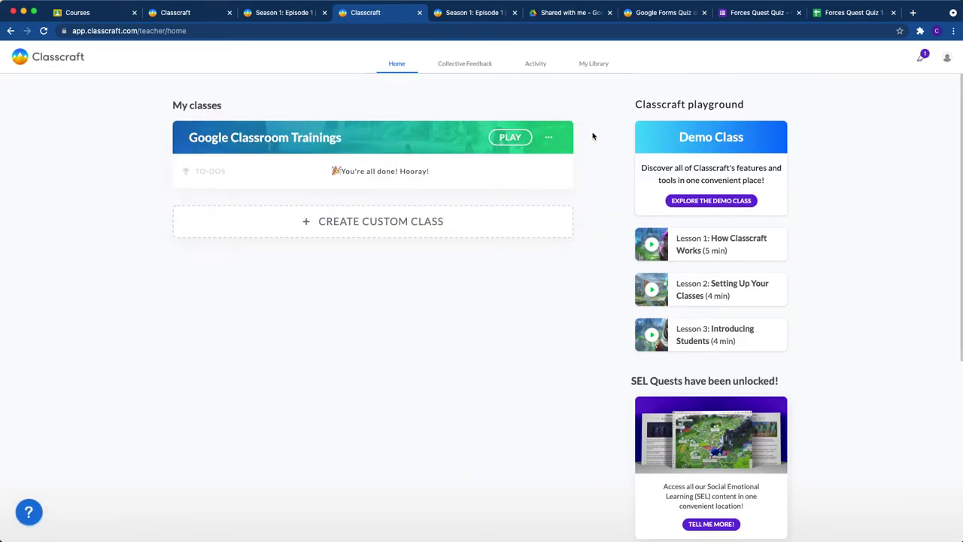
{"action": "left_click", "coordinate": [594, 64]}
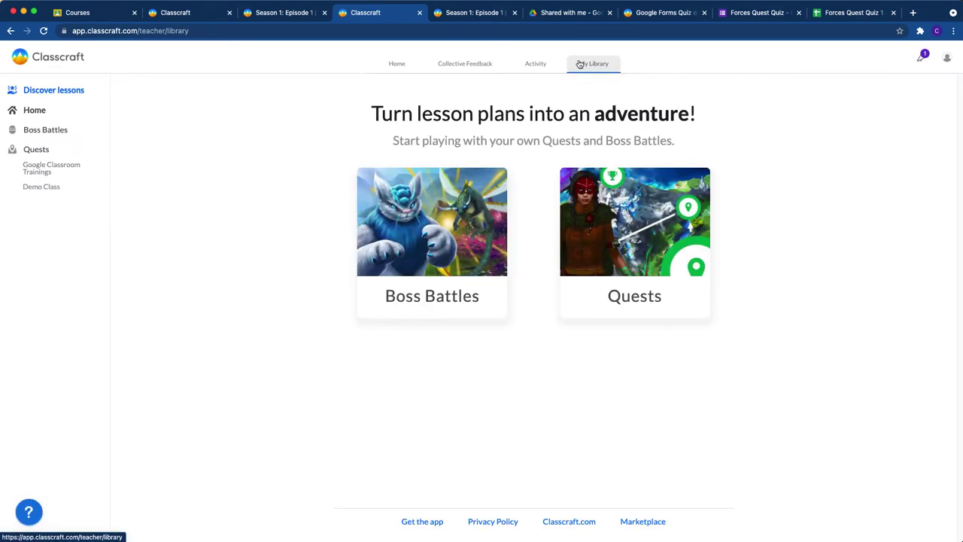
{"action": "left_click", "coordinate": [636, 233]}
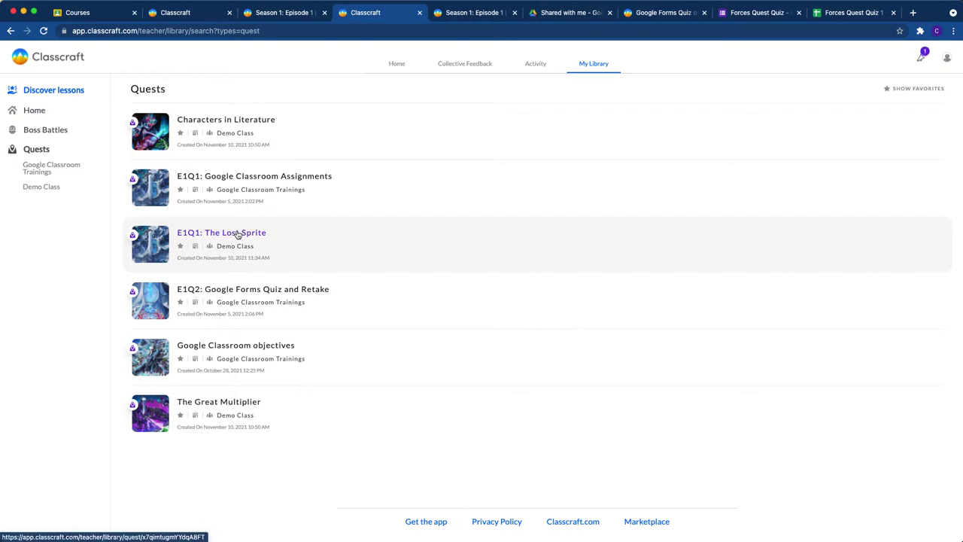
Open E1Q1: The Lost Sprite in Demo Class and browse A Meeting of Strangers and The Riddle of the Tower.
{"action": "left_click", "coordinate": [238, 235]}
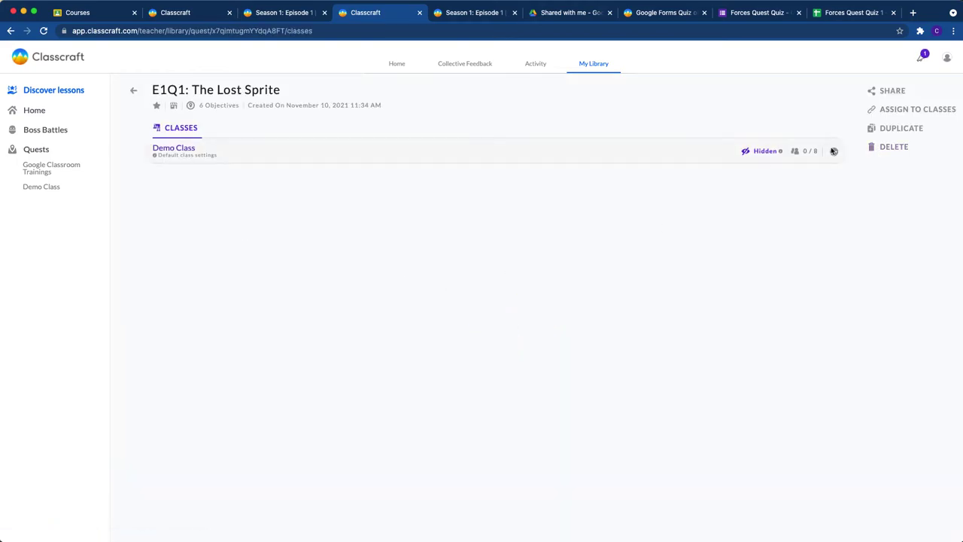
{"action": "left_click", "coordinate": [836, 152]}
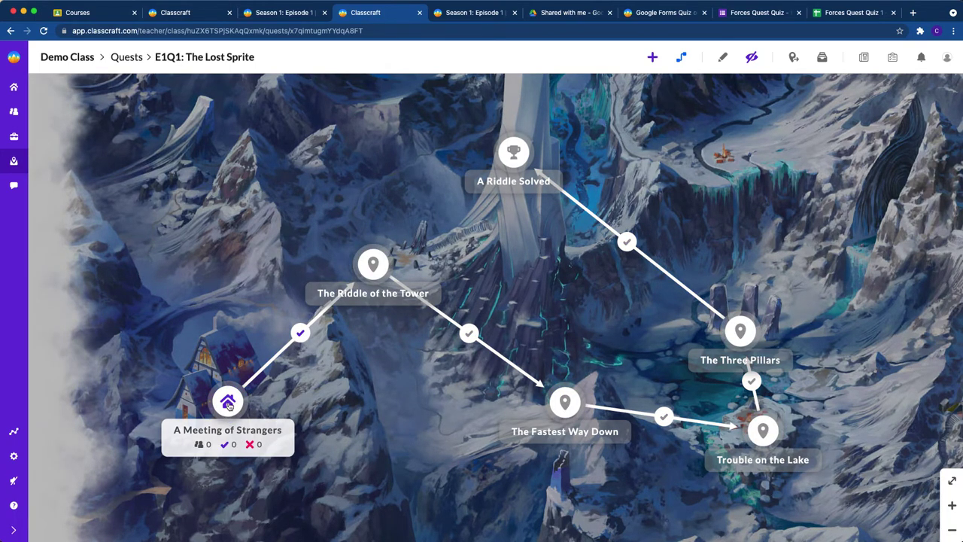
{"action": "left_click", "coordinate": [228, 404]}
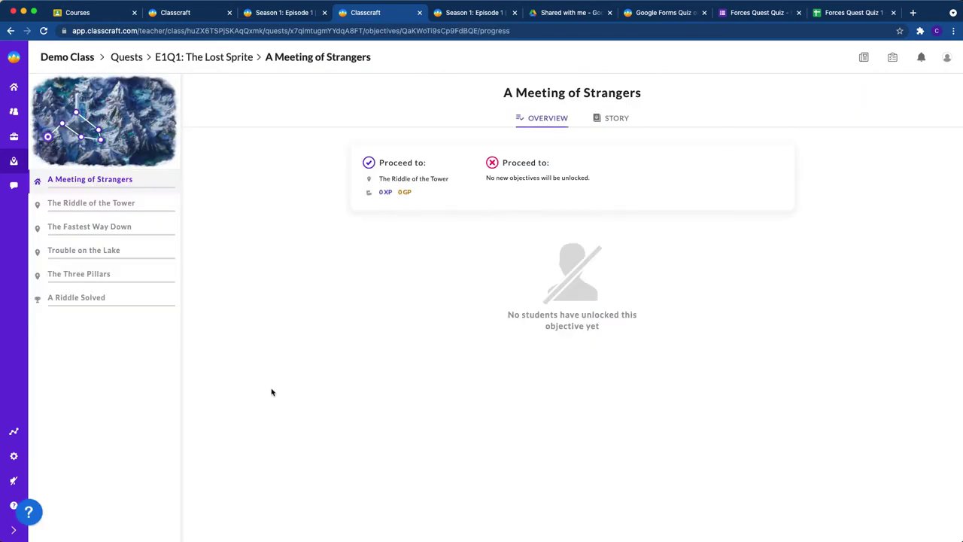
{"action": "left_click", "coordinate": [611, 119]}
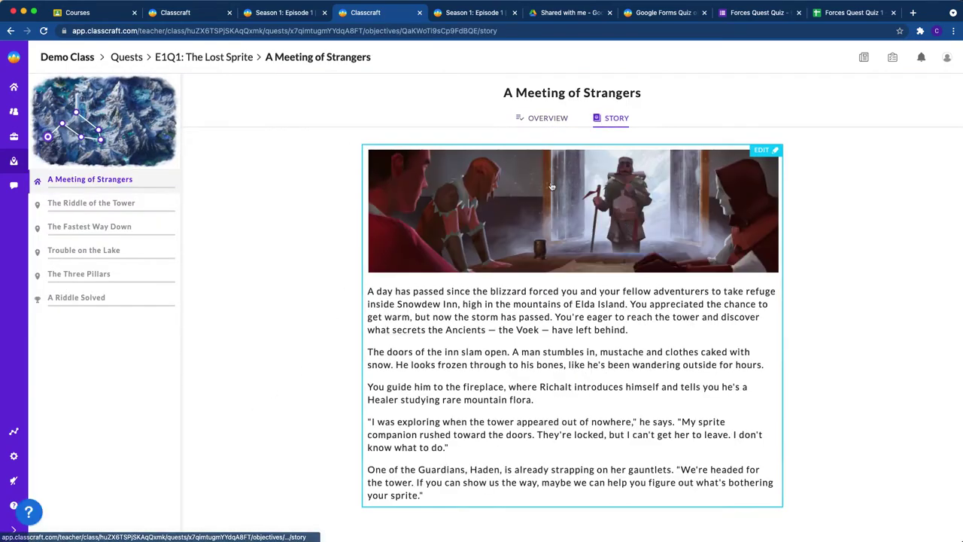
{"action": "left_click", "coordinate": [106, 205]}
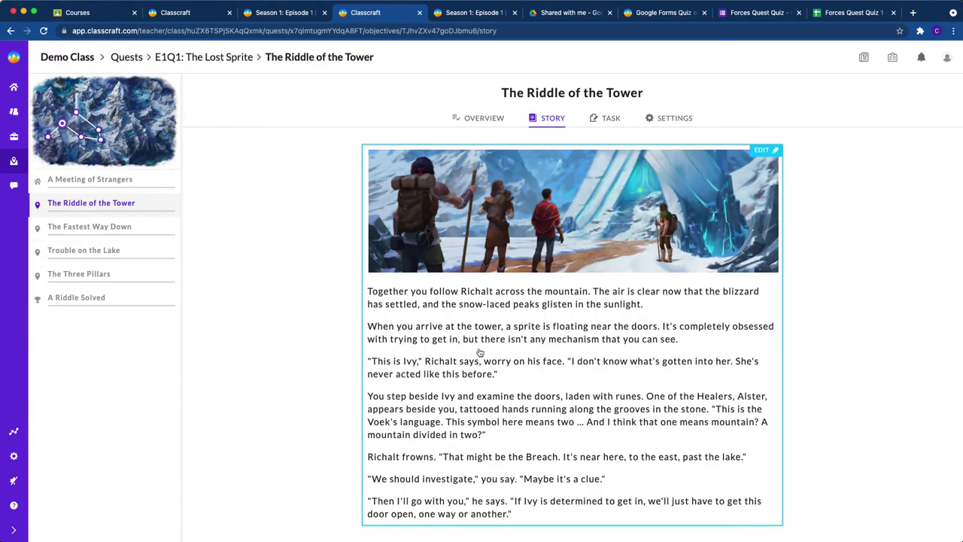
{"action": "left_click", "coordinate": [610, 121]}
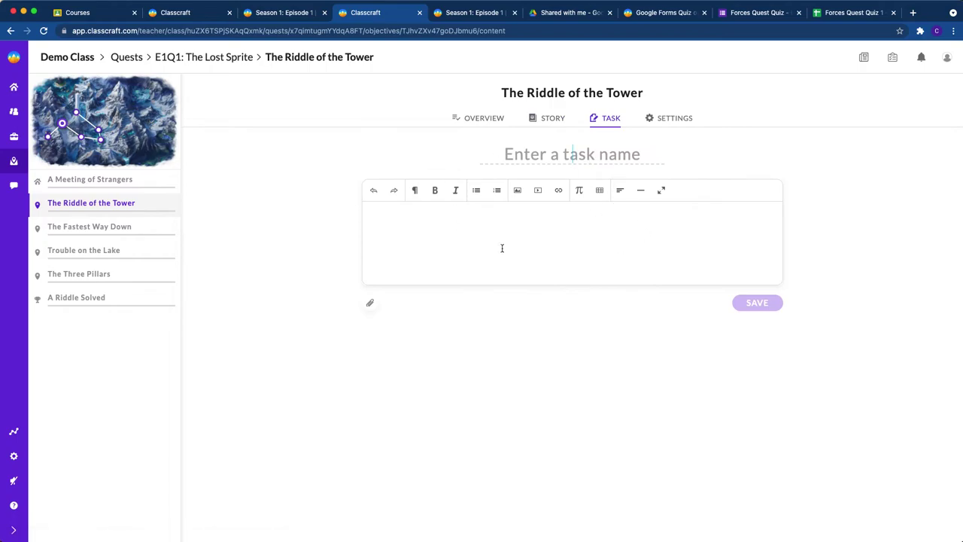
{"action": "left_click", "coordinate": [522, 157]}
Enable Class discussion in The Fastest Way Down's settings, then move on to Trouble on the Lake.
{"action": "left_click", "coordinate": [57, 226]}
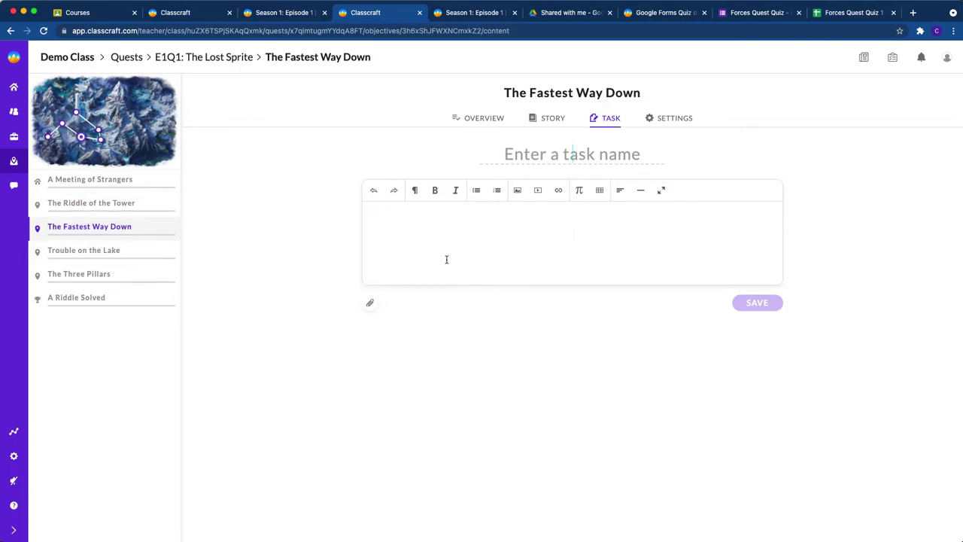
{"action": "left_click", "coordinate": [535, 119]}
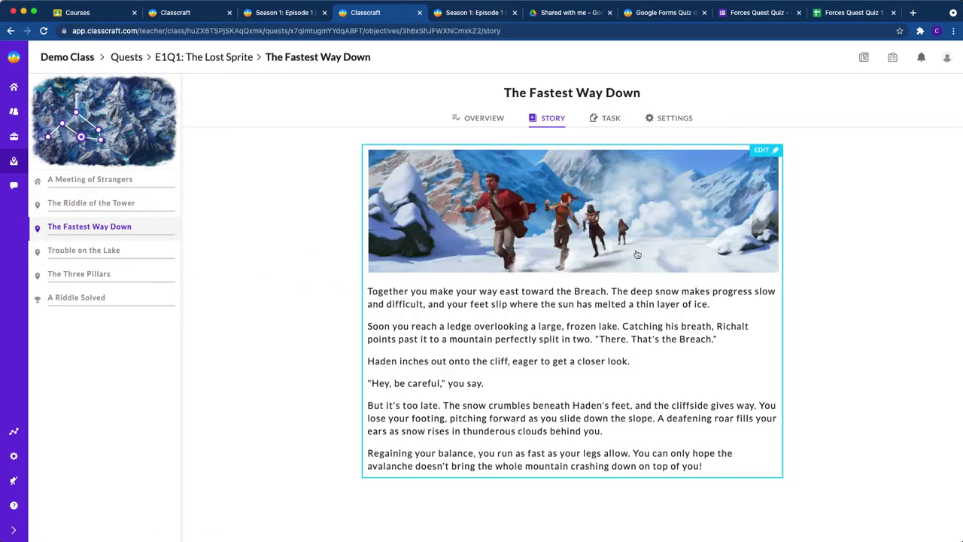
{"action": "left_click", "coordinate": [610, 119]}
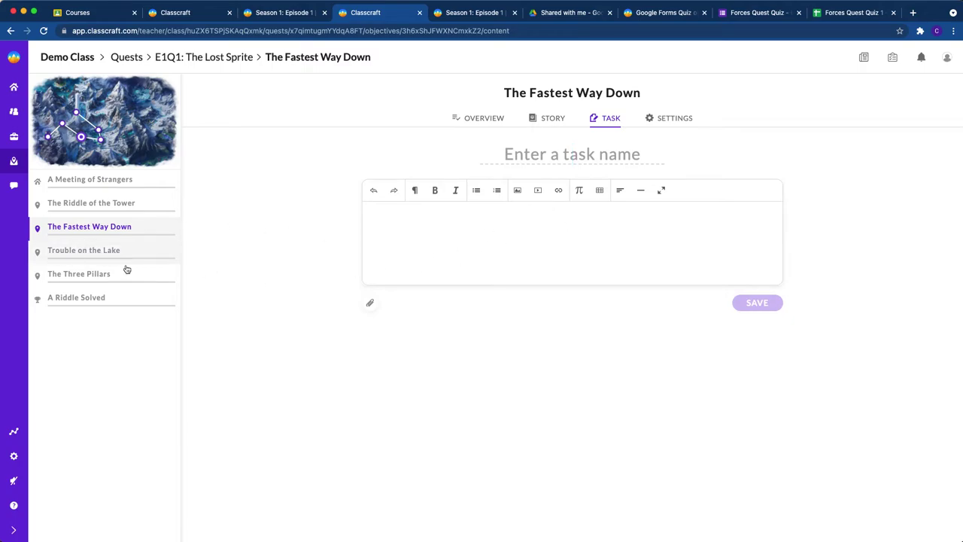
{"action": "left_click", "coordinate": [676, 119]}
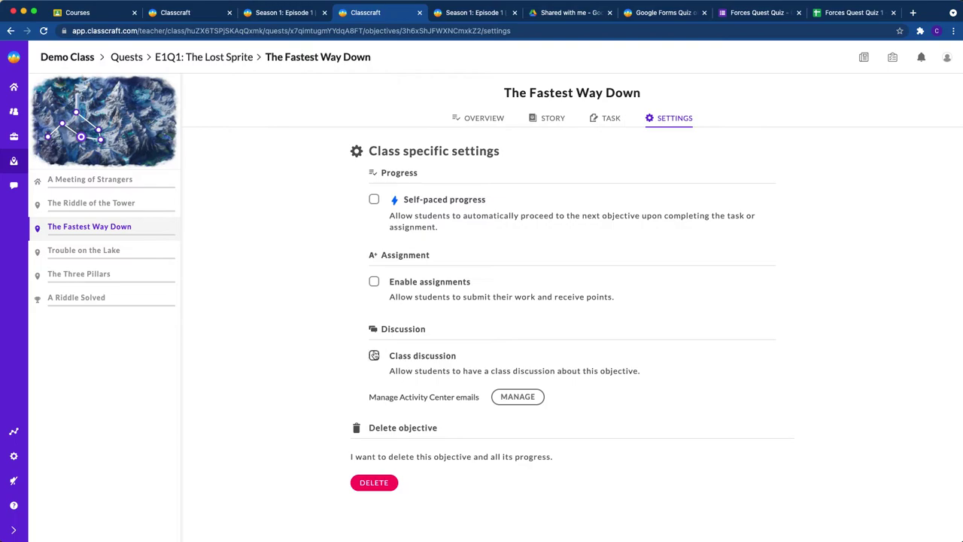
{"action": "left_click", "coordinate": [375, 356]}
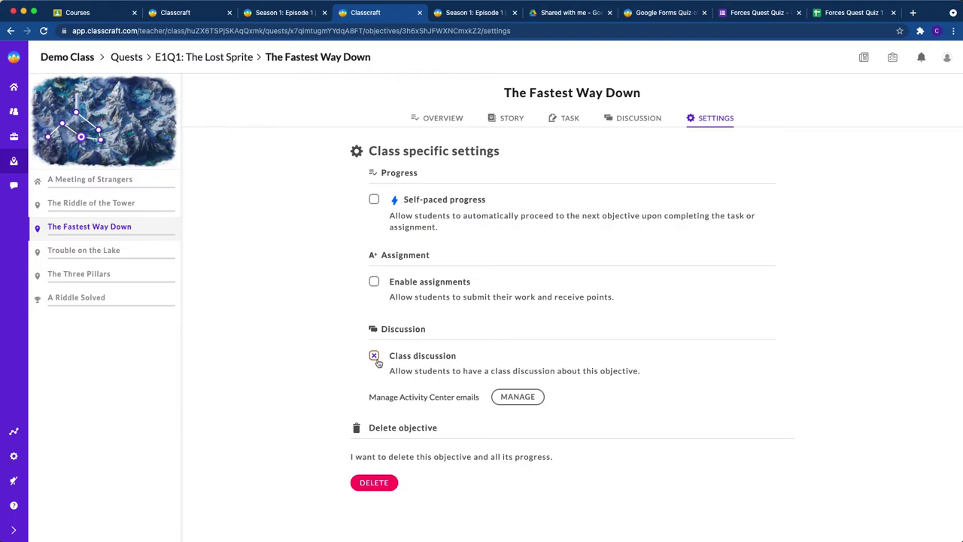
{"action": "left_click", "coordinate": [634, 121]}
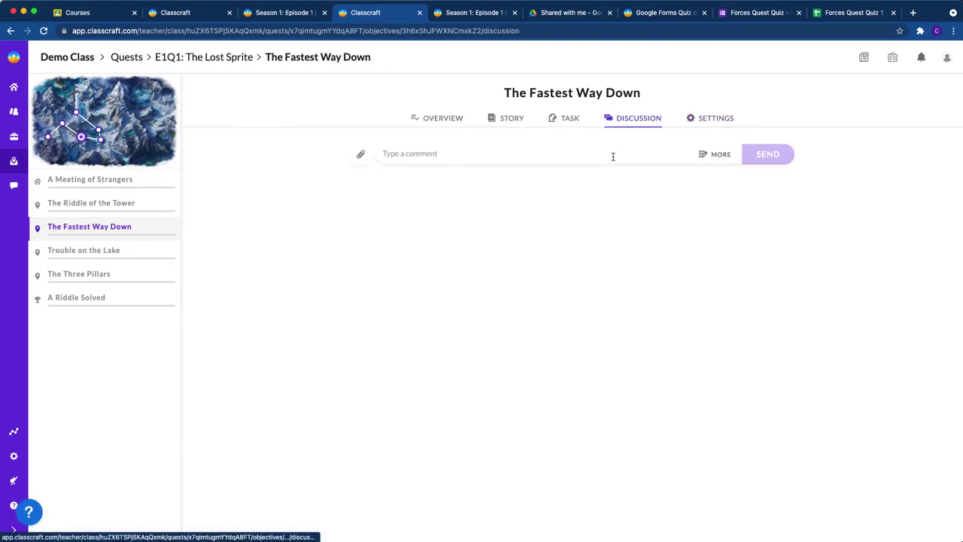
{"action": "left_click", "coordinate": [570, 119]}
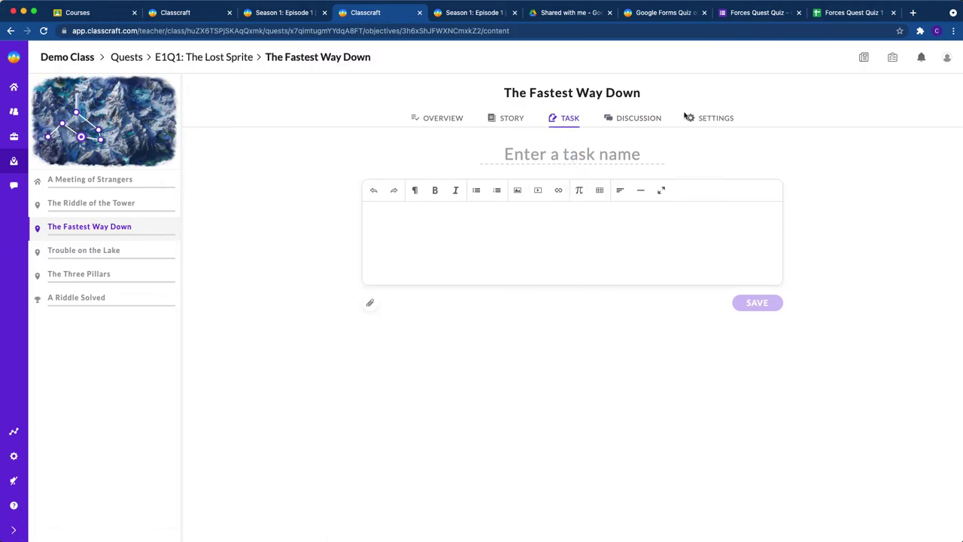
{"action": "left_click", "coordinate": [115, 253]}
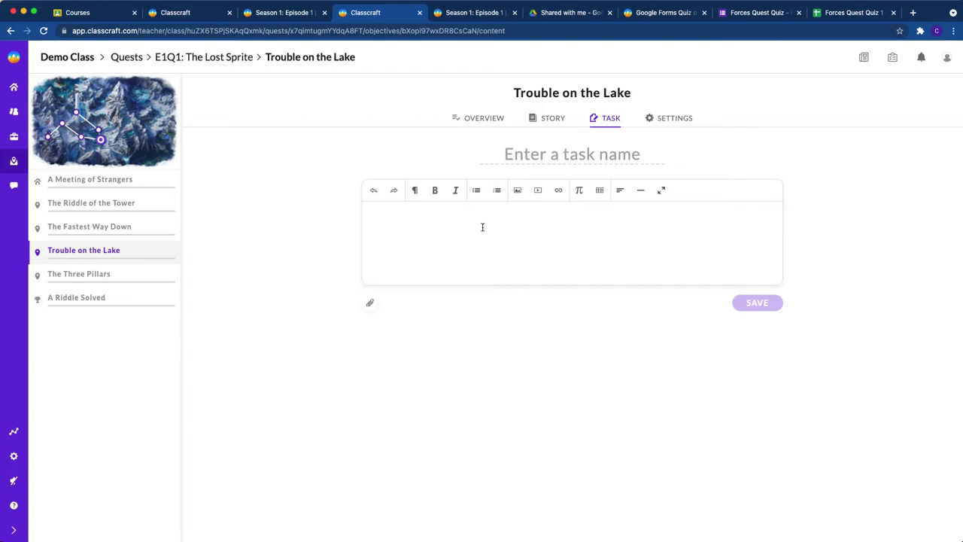
Check Enable assignments in Trouble on the Lake's class settings.
{"action": "mouse_move", "coordinate": [369, 303]}
{"action": "left_click", "coordinate": [675, 119]}
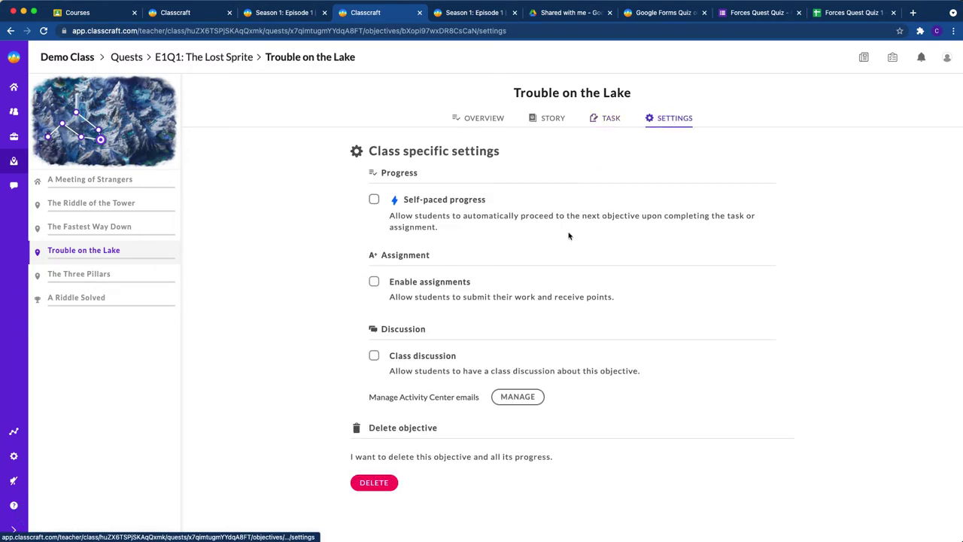
{"action": "left_click", "coordinate": [375, 282]}
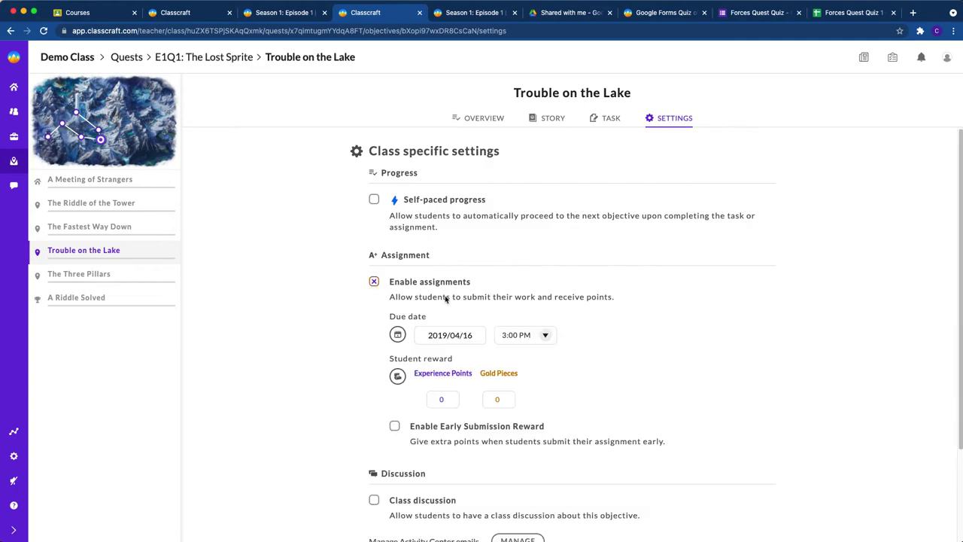
{"action": "left_click", "coordinate": [614, 119]}
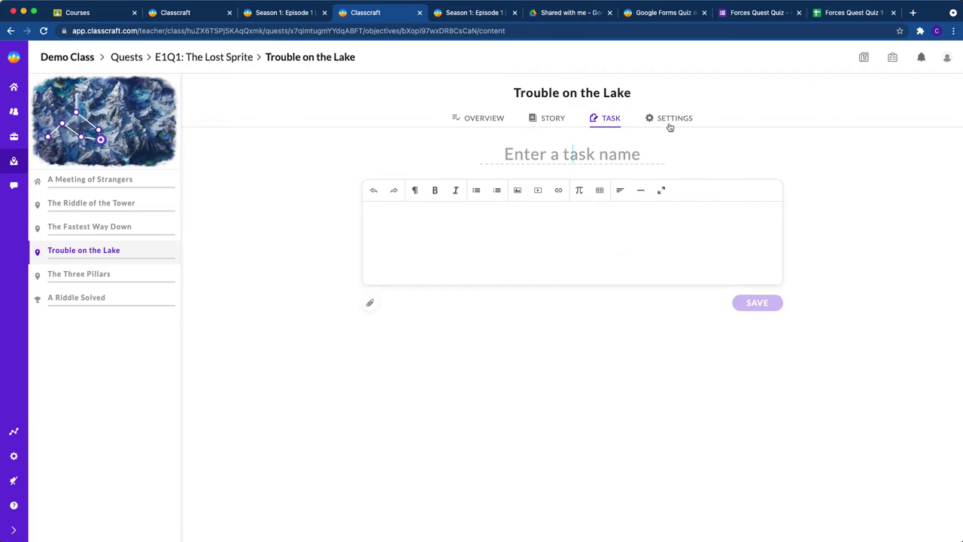
Look over The Three Pillars and A Riddle Solved, then return to the E1Q1 quest map.
{"action": "left_click", "coordinate": [119, 278]}
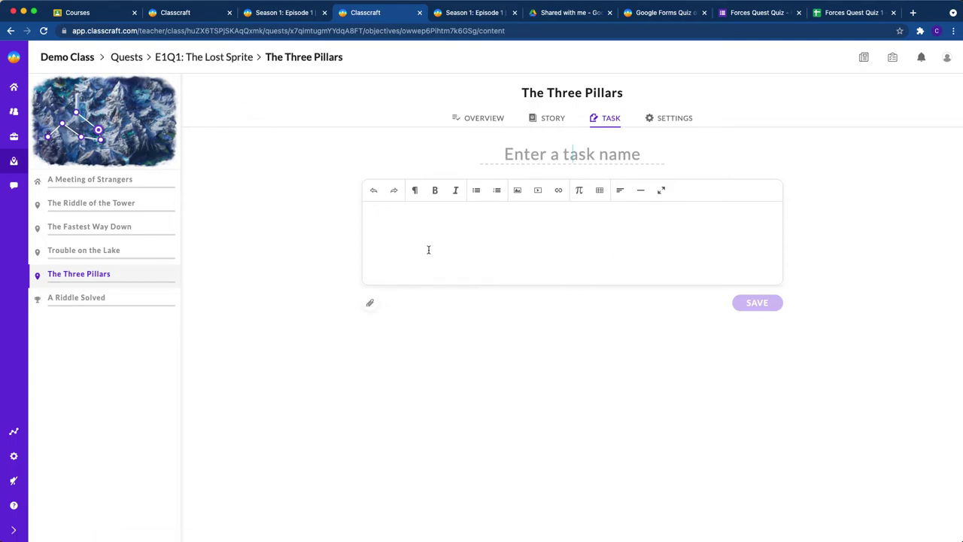
{"action": "left_click", "coordinate": [84, 302]}
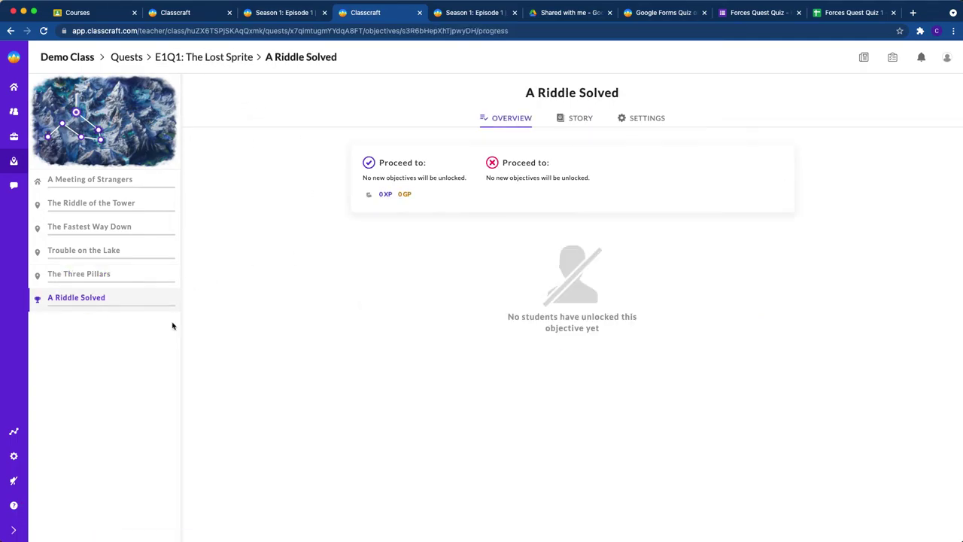
{"action": "left_click", "coordinate": [583, 120]}
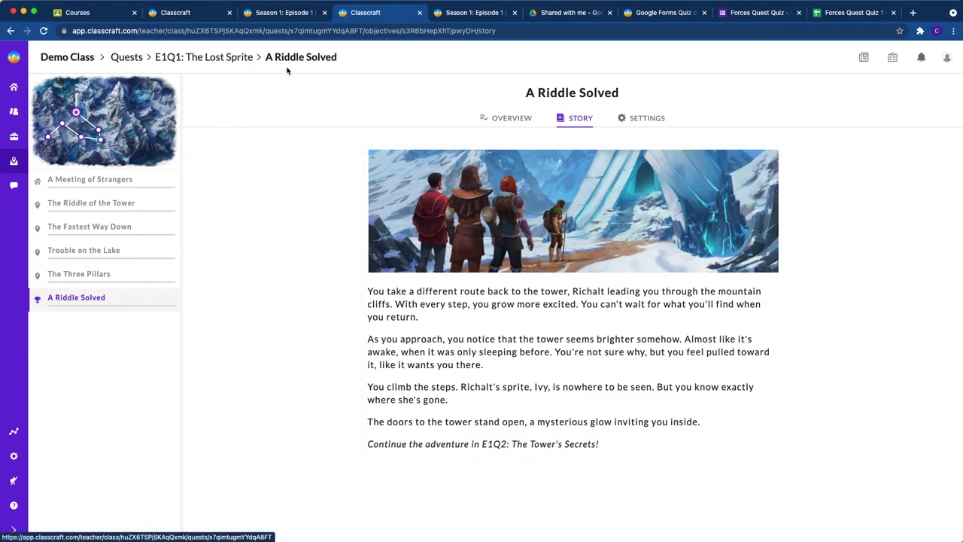
{"action": "left_click", "coordinate": [197, 59]}
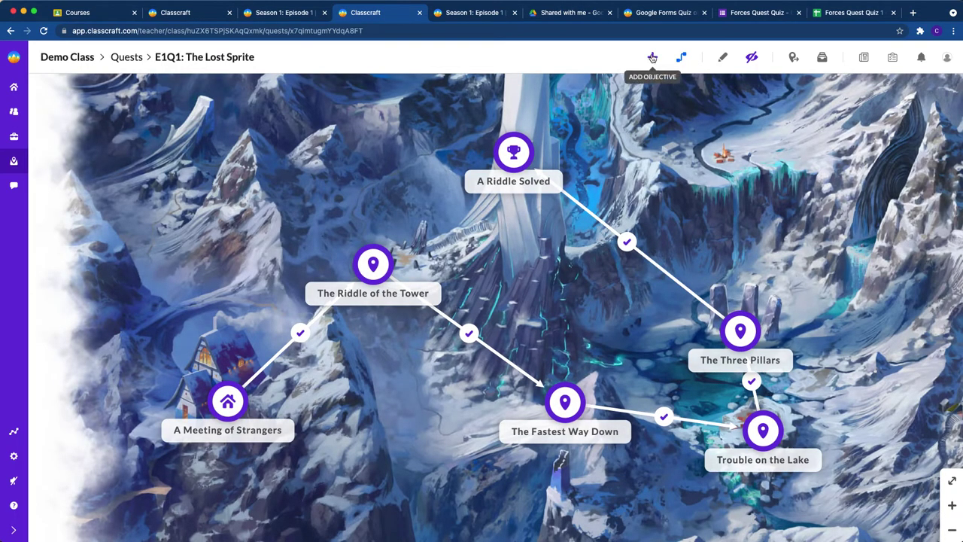
Start adding a new objective to the quest map with the Add Objective + button.
{"action": "left_click", "coordinate": [653, 59]}
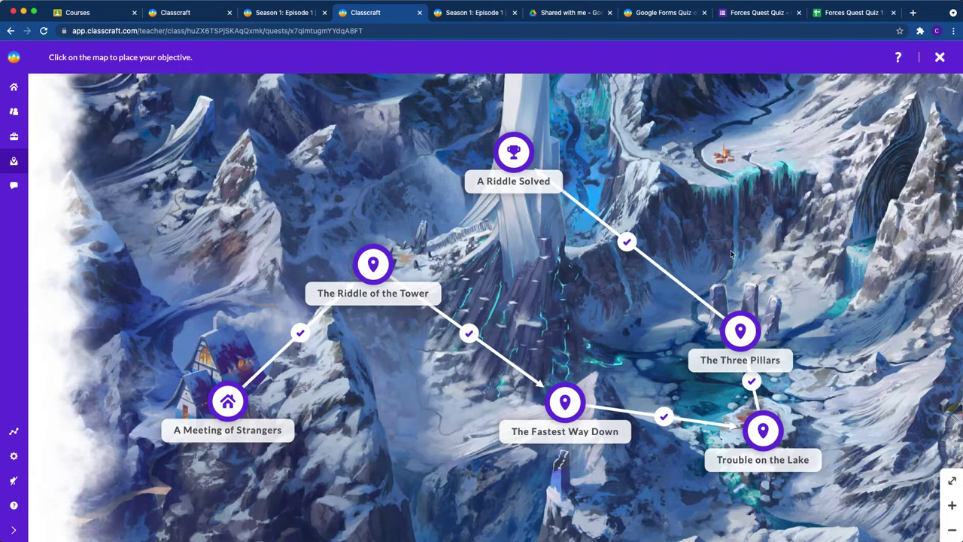
Place the objective on the map, name it 'Quiz time!', make it a Google Forms Quiz, and reach its Task step.
{"action": "left_click", "coordinate": [670, 214]}
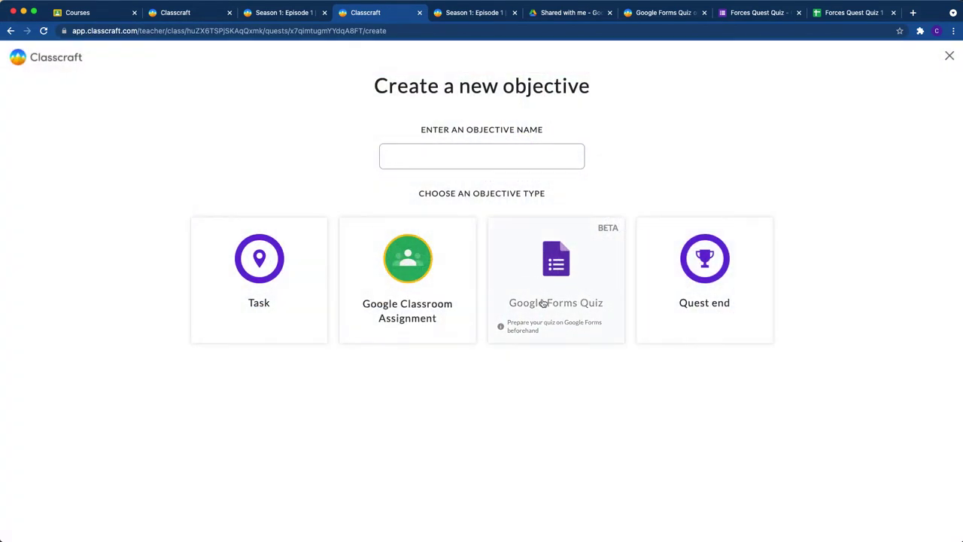
{"action": "left_click", "coordinate": [418, 160]}
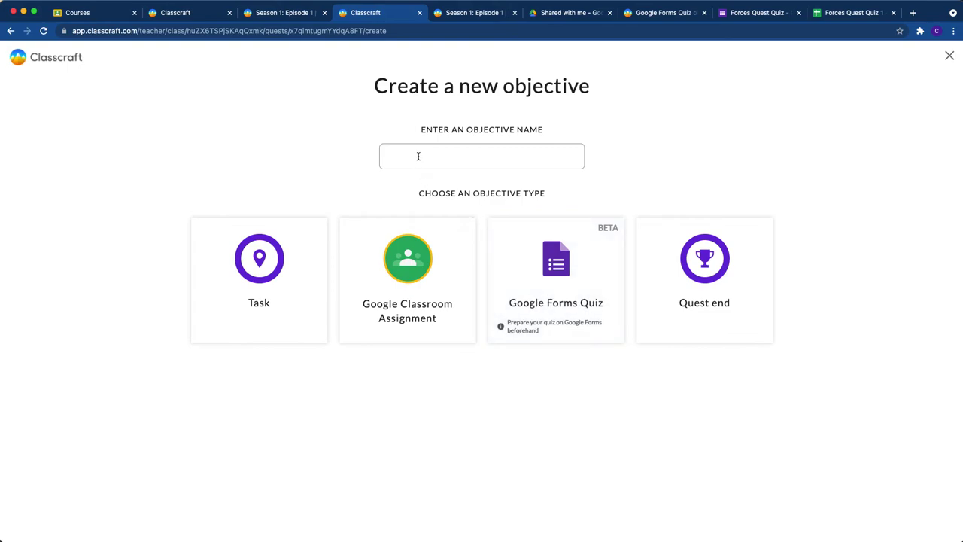
{"action": "type", "text": "Quiz time!"}
{"action": "left_click", "coordinate": [576, 283]}
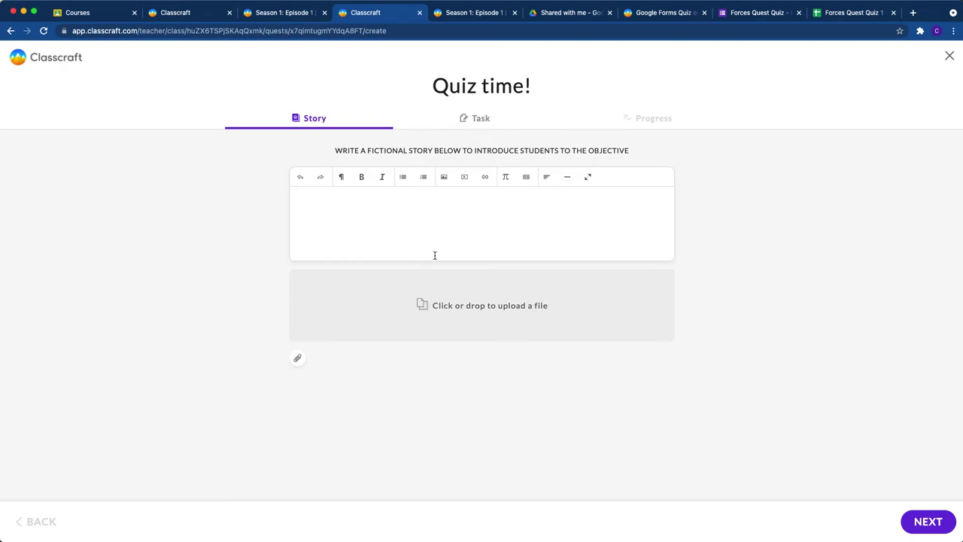
{"action": "left_click", "coordinate": [475, 119]}
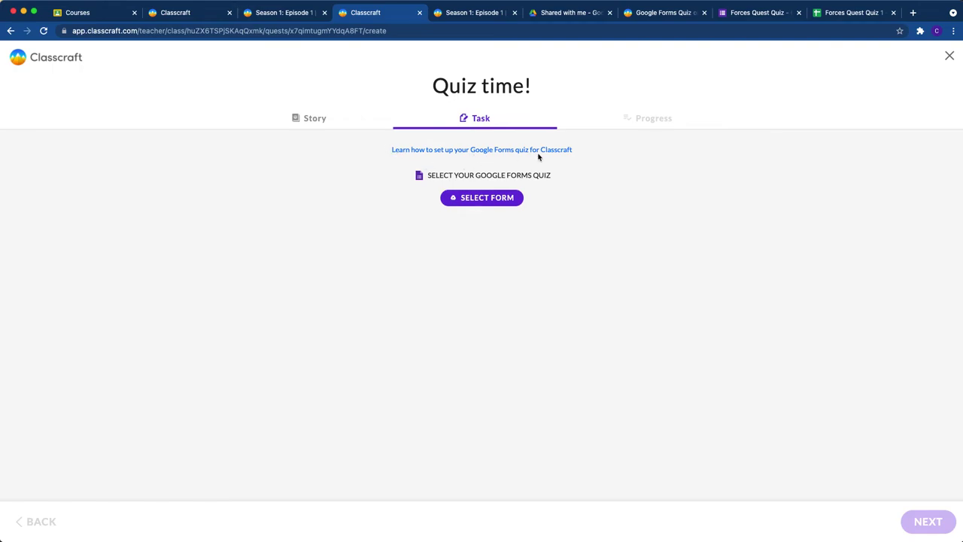
Read the Google Forms quiz setup help article, then return to the Quiz time! Task page.
{"action": "left_click", "coordinate": [488, 152]}
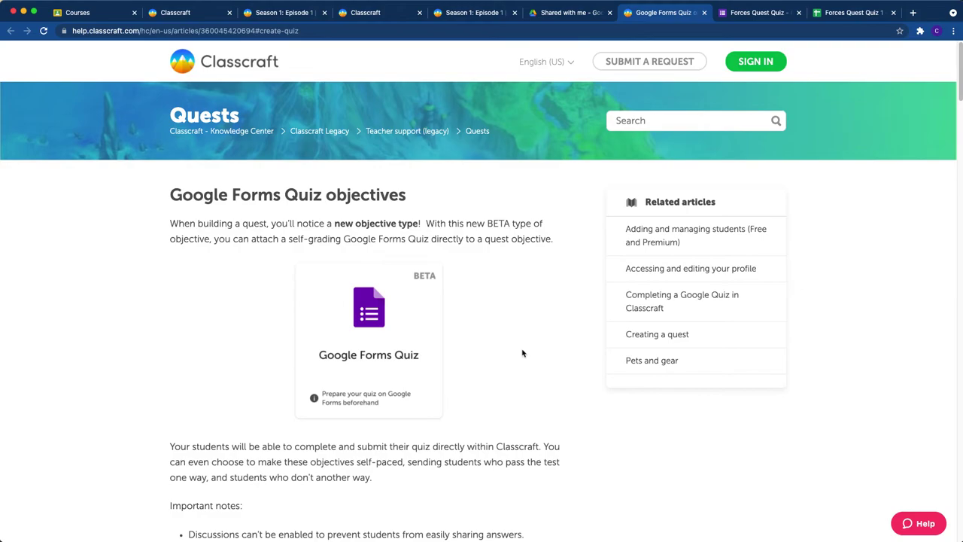
{"action": "scroll", "coordinate": [523, 354], "scroll_direction": "down", "scroll_amount": 10}
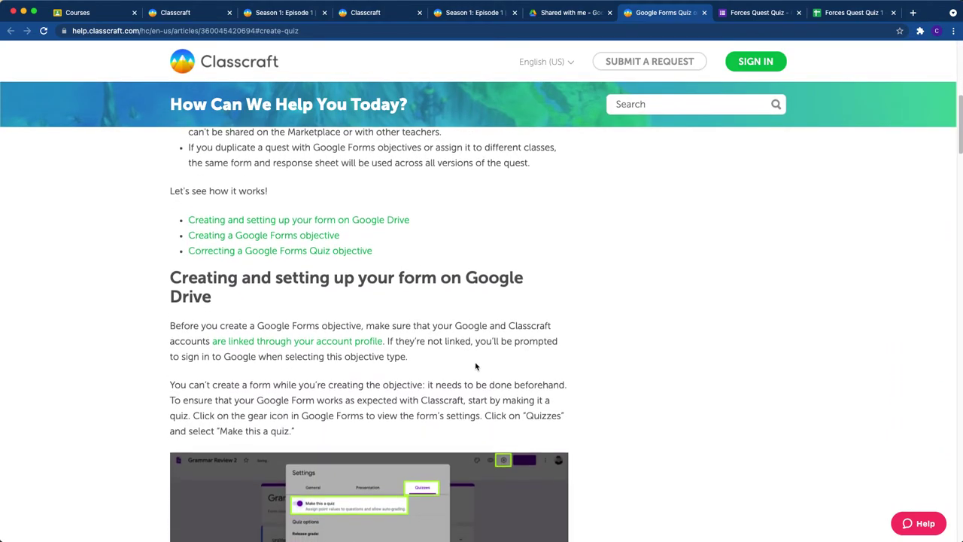
{"action": "scroll", "coordinate": [476, 366], "scroll_direction": "down", "scroll_amount": 3}
{"action": "scroll", "coordinate": [383, 380], "scroll_direction": "down", "scroll_amount": 1}
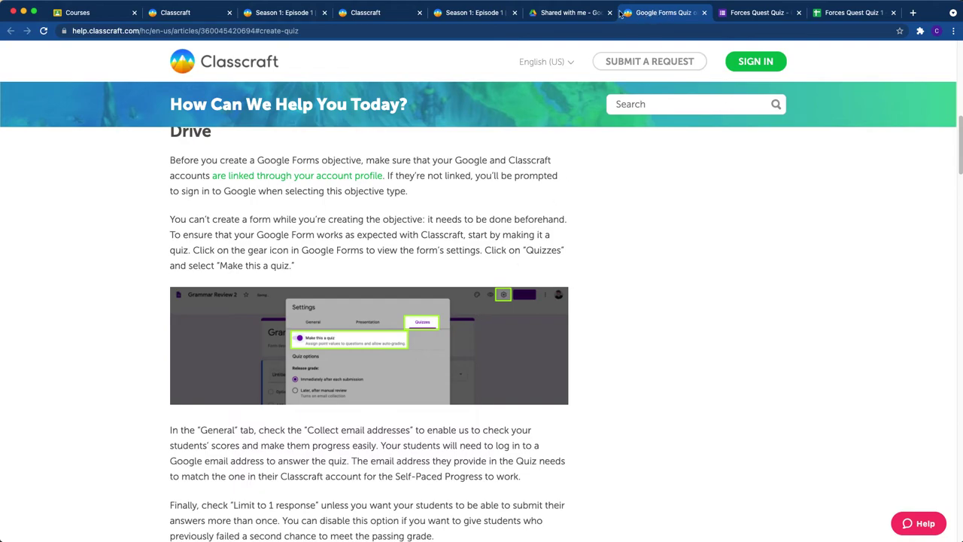
{"action": "left_click", "coordinate": [385, 16]}
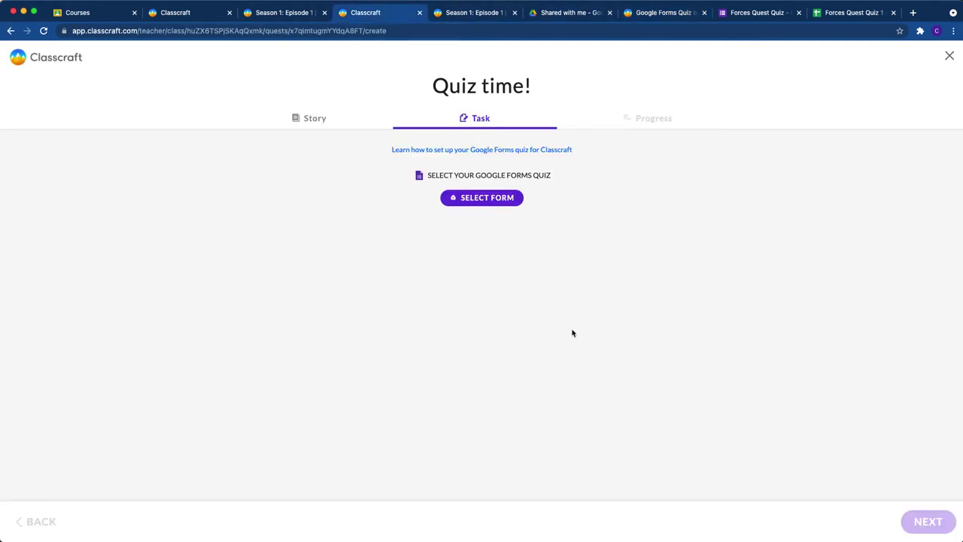
Select the Forces Quest Quiz Google Form as the quiz.
{"action": "left_click", "coordinate": [474, 204]}
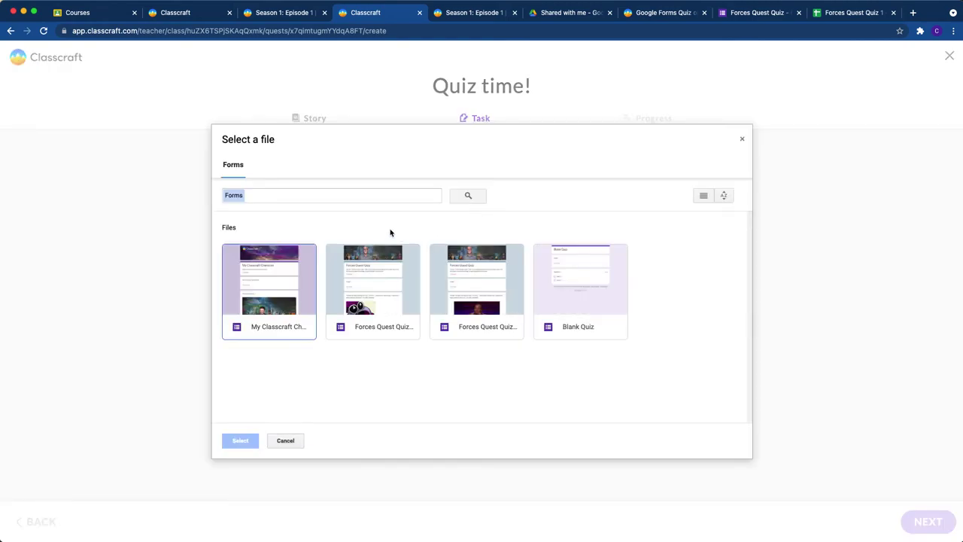
{"action": "left_click", "coordinate": [382, 332]}
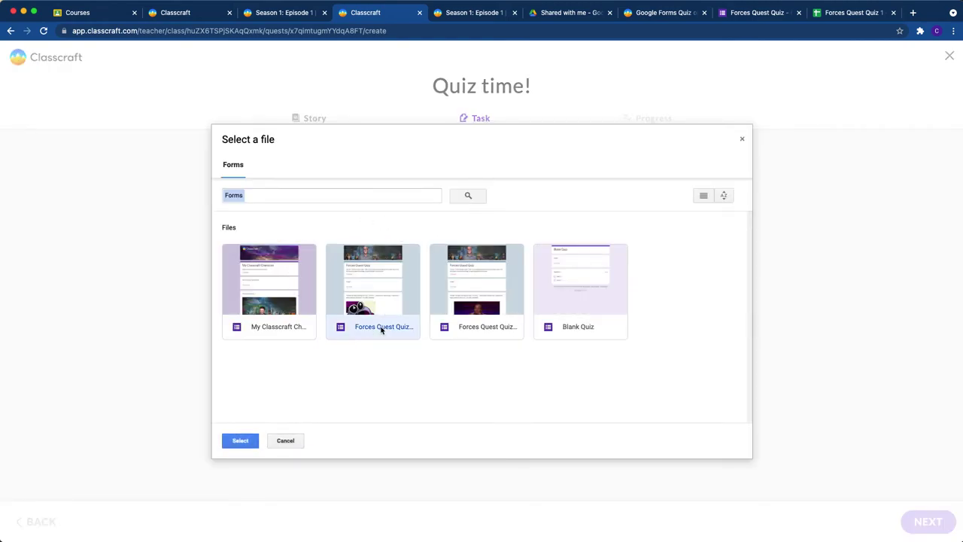
{"action": "left_click", "coordinate": [492, 328]}
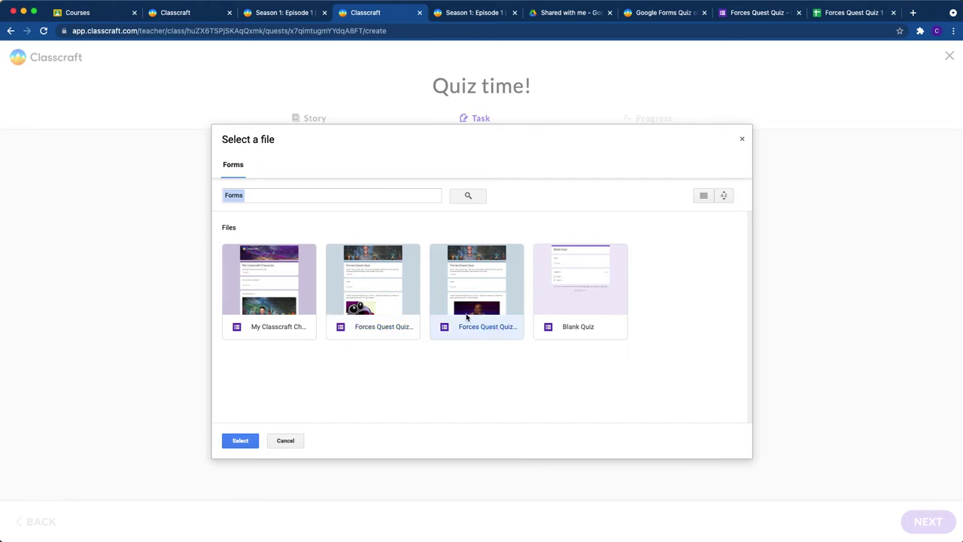
{"action": "left_click", "coordinate": [245, 443]}
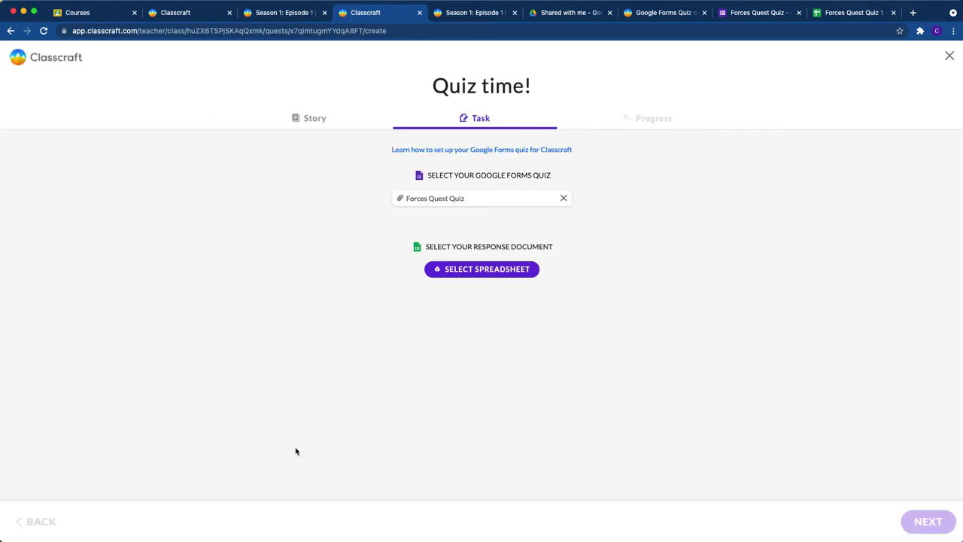
Select the Forces Quest Quiz 1 spreadsheet as the response document.
{"action": "left_click", "coordinate": [478, 269]}
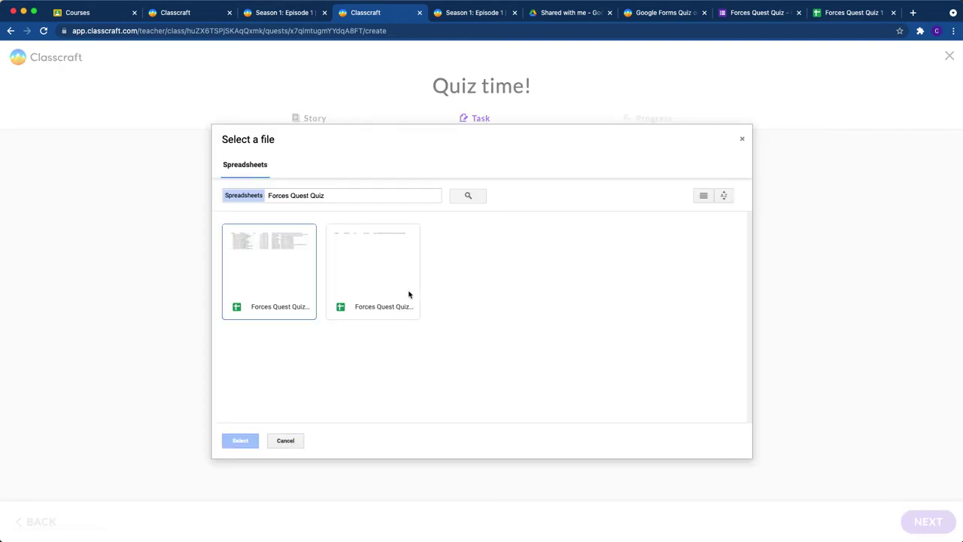
{"action": "left_click", "coordinate": [262, 307]}
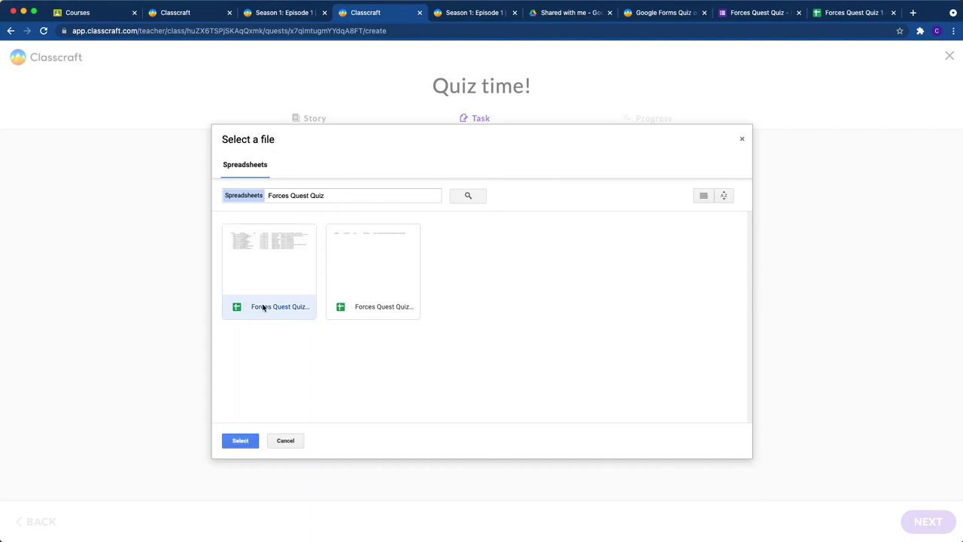
{"action": "left_click", "coordinate": [242, 442]}
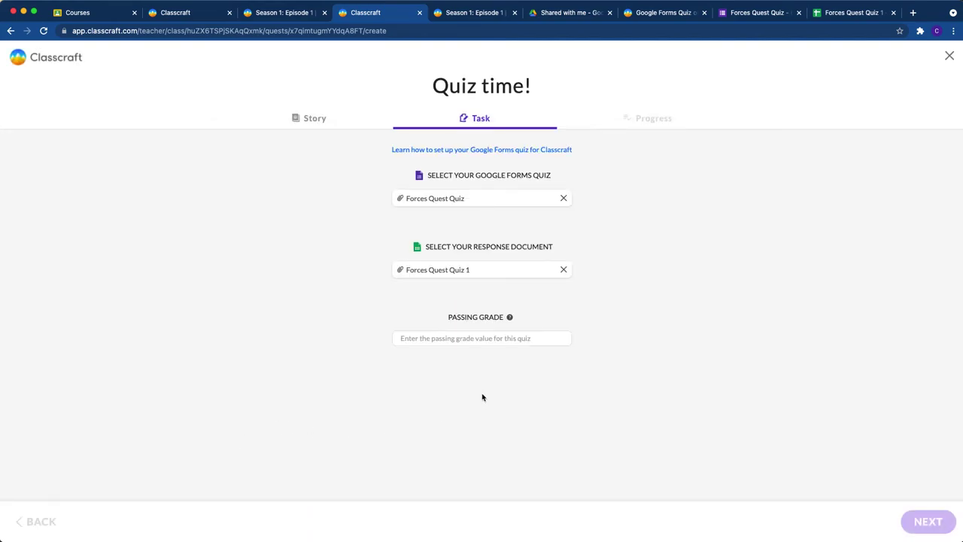
{"action": "mouse_move", "coordinate": [510, 318]}
{"action": "left_click", "coordinate": [750, 15]}
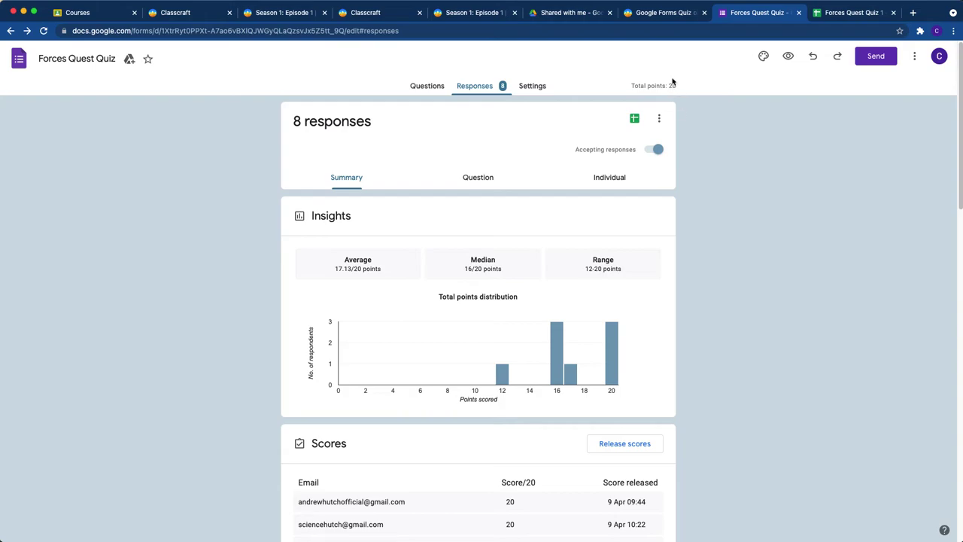
{"action": "left_click", "coordinate": [427, 84]}
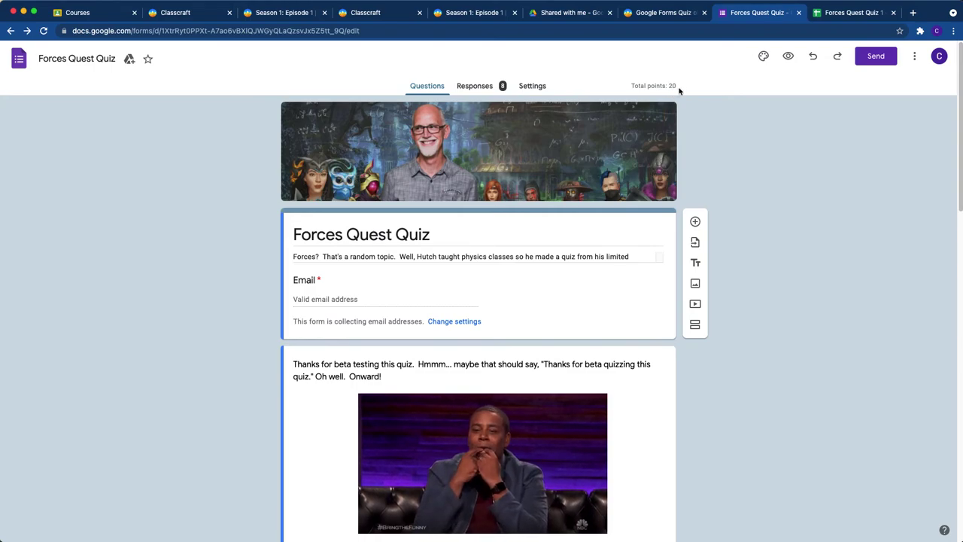
Set the quiz passing grade to 12 and continue to the rewards step.
{"action": "left_click", "coordinate": [373, 13]}
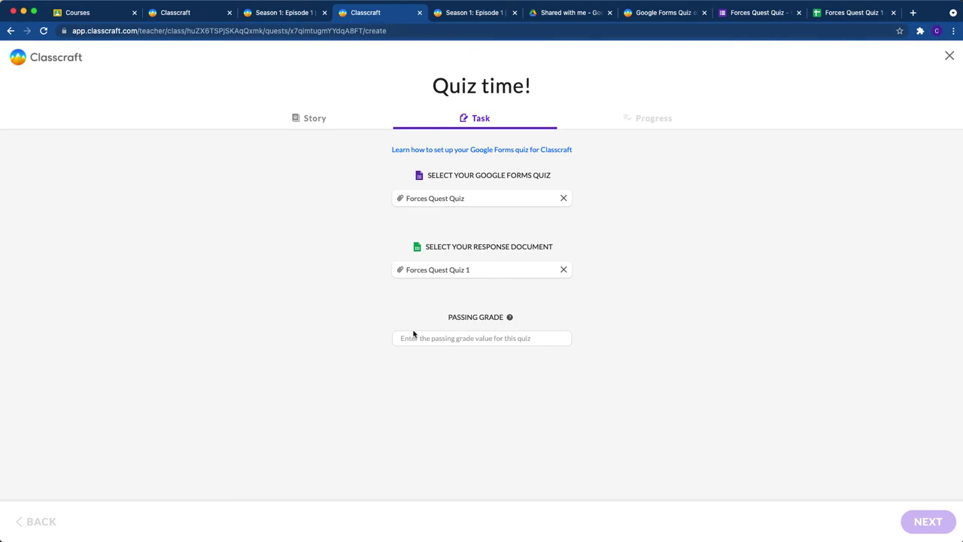
{"action": "left_click", "coordinate": [444, 339]}
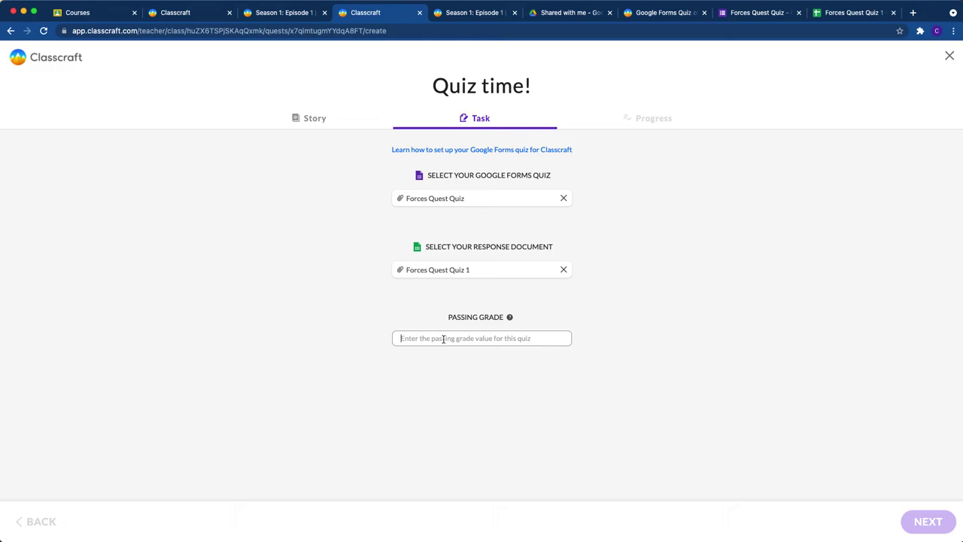
{"action": "type", "text": "12"}
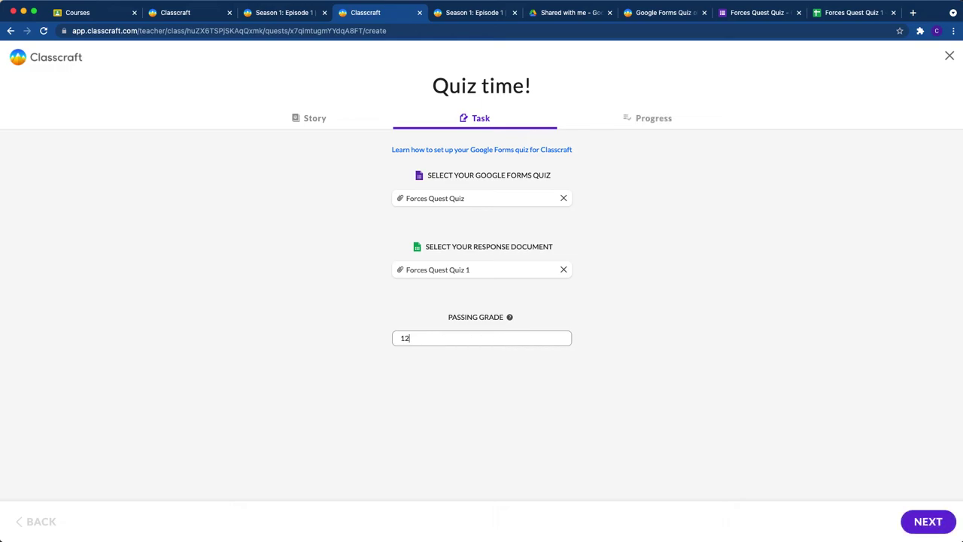
{"action": "left_click", "coordinate": [585, 397]}
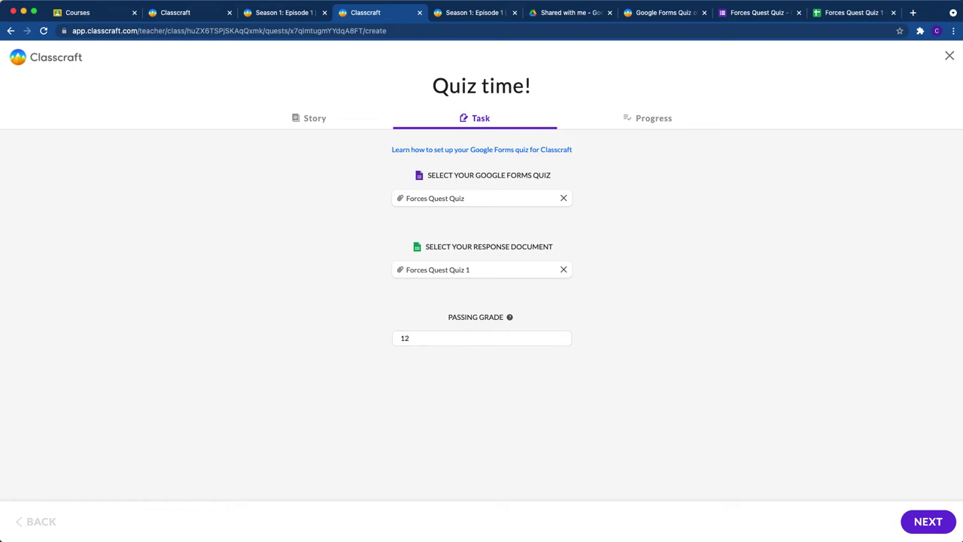
{"action": "left_click", "coordinate": [930, 524]}
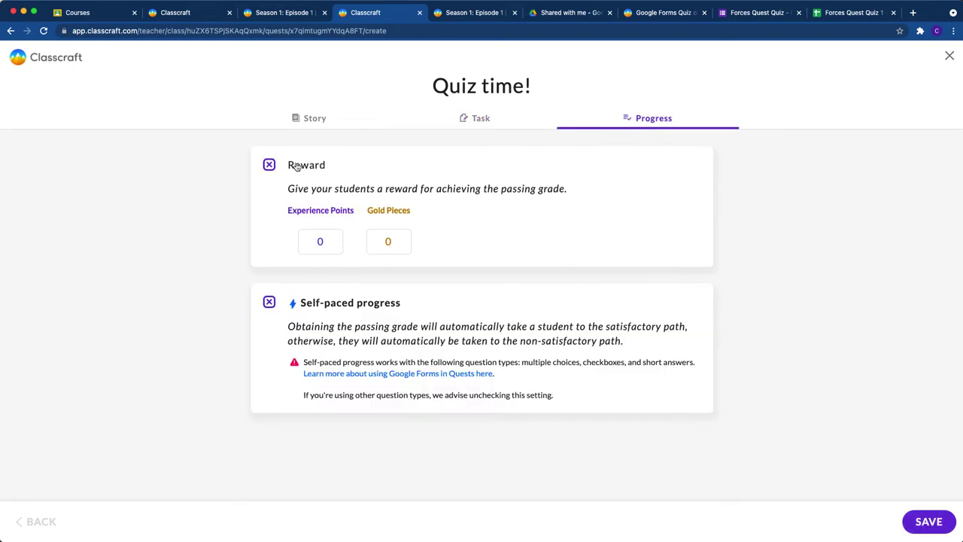
Set the passing rewards to 100 Experience Points and 25 Gold Pieces.
{"action": "left_click", "coordinate": [338, 241]}
{"action": "type", "text": "25"}
{"action": "left_click", "coordinate": [338, 239]}
{"action": "left_click", "coordinate": [338, 240]}
{"action": "left_click", "coordinate": [338, 239]}
{"action": "left_click", "coordinate": [338, 239]}
{"action": "left_click", "coordinate": [339, 244]}
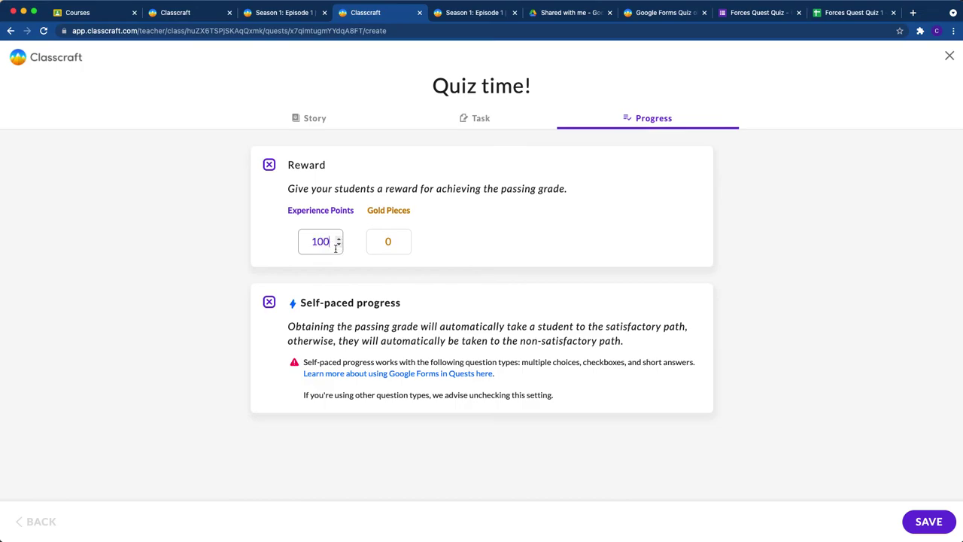
{"action": "left_click", "coordinate": [406, 239]}
{"action": "left_click", "coordinate": [406, 239]}
{"action": "left_click", "coordinate": [407, 240]}
{"action": "left_click", "coordinate": [406, 240]}
{"action": "left_click", "coordinate": [406, 239]}
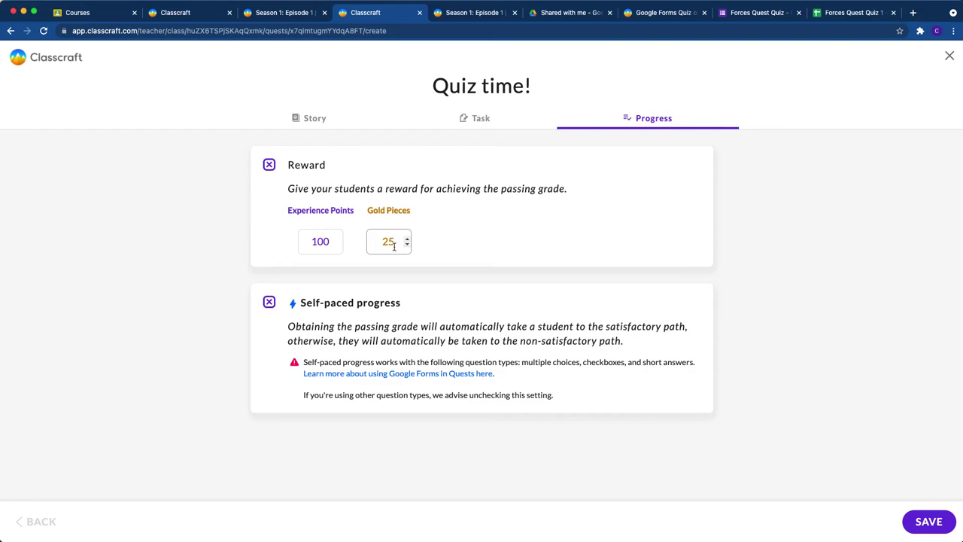
{"action": "left_click", "coordinate": [484, 241]}
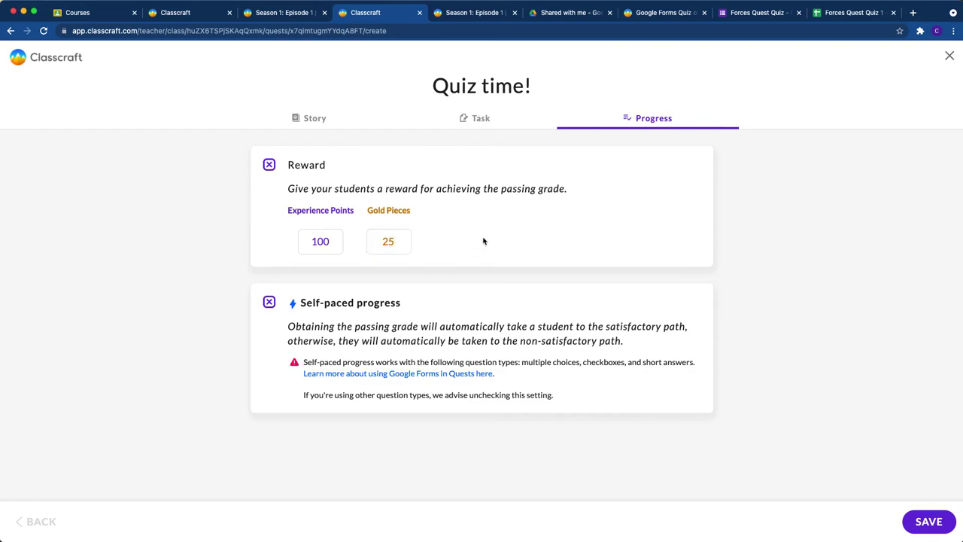
Save Quiz time!, delete the Three Pillars–Riddle Solved path, and link The Three Pillars to Quiz time!
{"action": "left_click", "coordinate": [926, 524]}
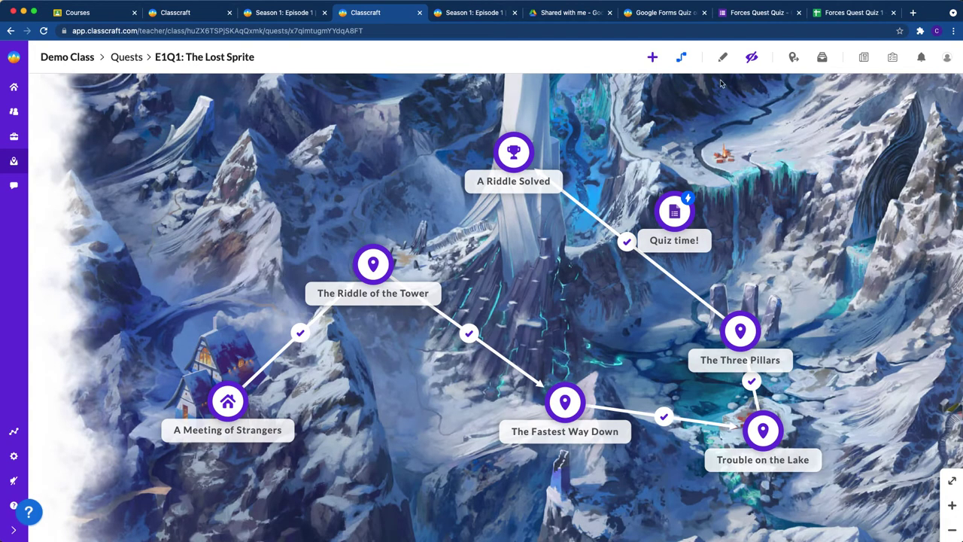
{"action": "left_click", "coordinate": [681, 57]}
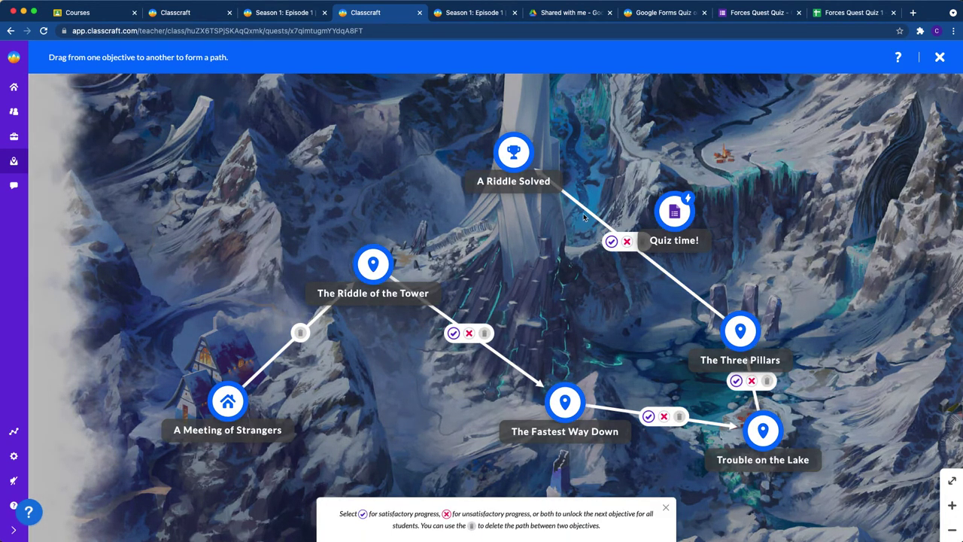
{"action": "left_click", "coordinate": [642, 243]}
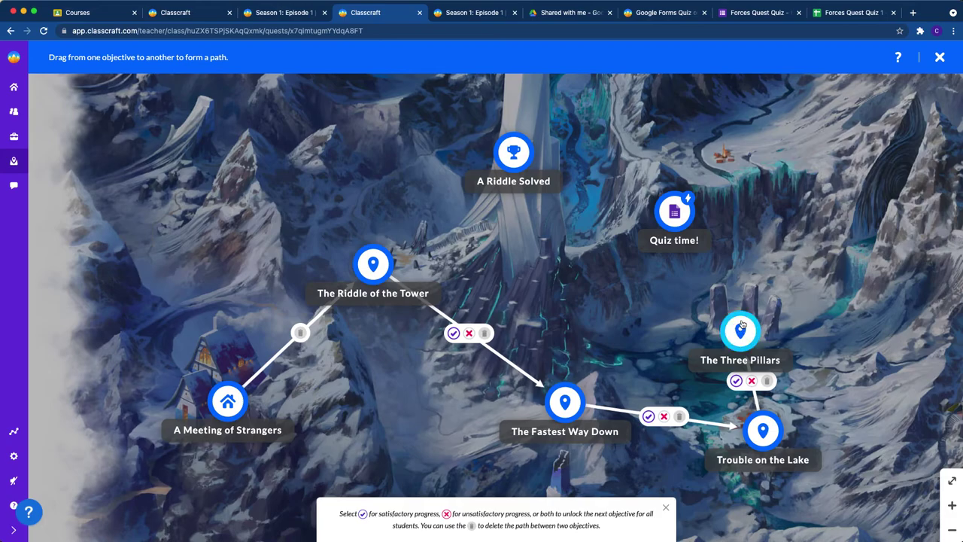
{"action": "left_click_drag", "start_coordinate": [742, 322], "coordinate": [517, 157]}
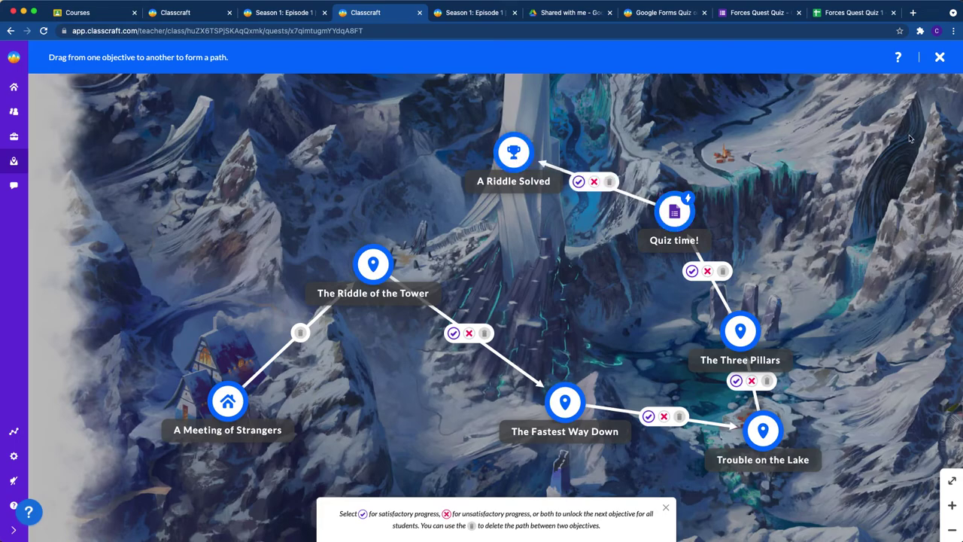
Exit path editing, nudge the Quiz time! and Three Pillars markers, and view The Three Pillars story.
{"action": "left_click", "coordinate": [940, 57]}
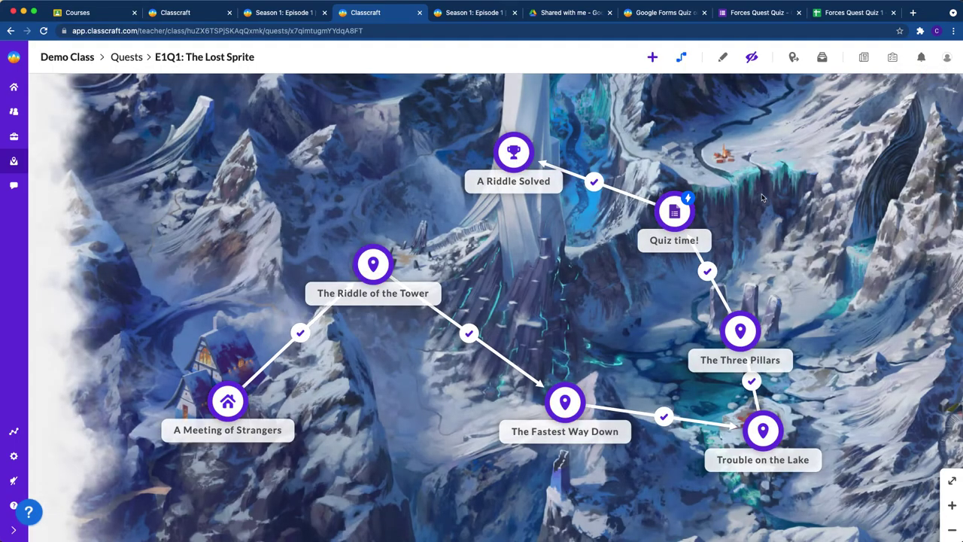
{"action": "left_click_drag", "start_coordinate": [675, 211], "coordinate": [705, 176]}
{"action": "mouse_move", "coordinate": [741, 331]}
{"action": "left_mouse_down"}
{"action": "mouse_move", "coordinate": [733, 348]}
{"action": "mouse_move", "coordinate": [723, 339]}
{"action": "mouse_move", "coordinate": [739, 342]}
{"action": "left_mouse_up"}
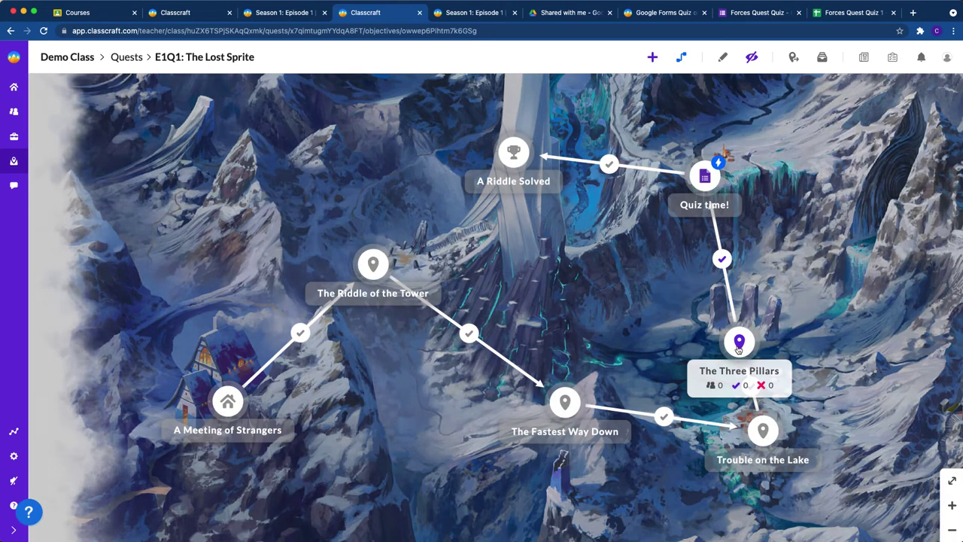
{"action": "left_click", "coordinate": [739, 343]}
{"action": "left_click", "coordinate": [551, 118]}
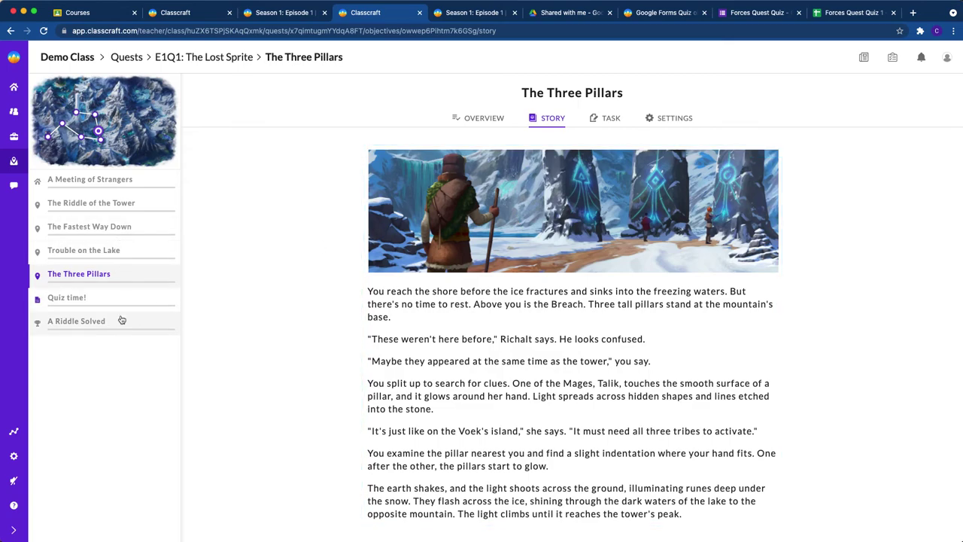
Open Quiz time! and check its Forces Quest Quiz task and +100 XP, +25 GP rewards.
{"action": "left_click", "coordinate": [75, 298]}
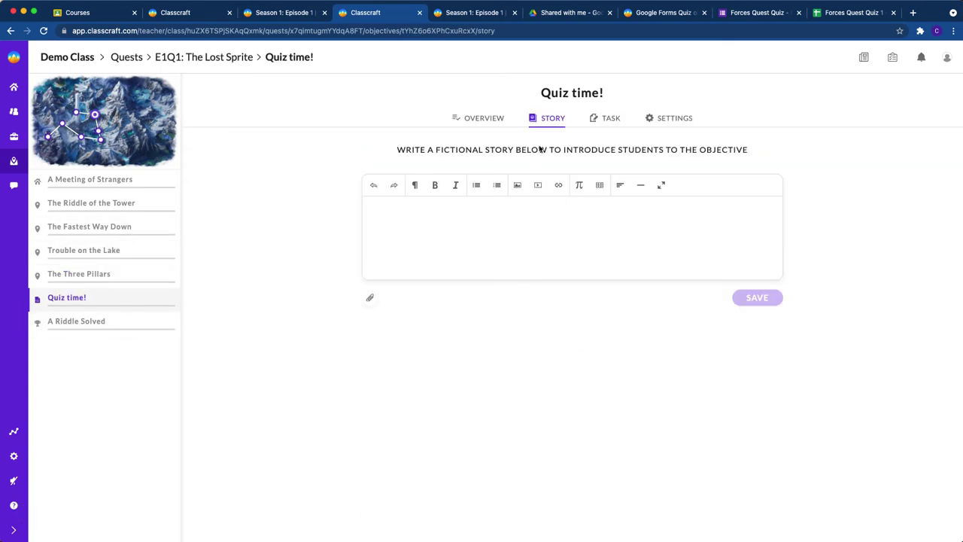
{"action": "left_click", "coordinate": [612, 120]}
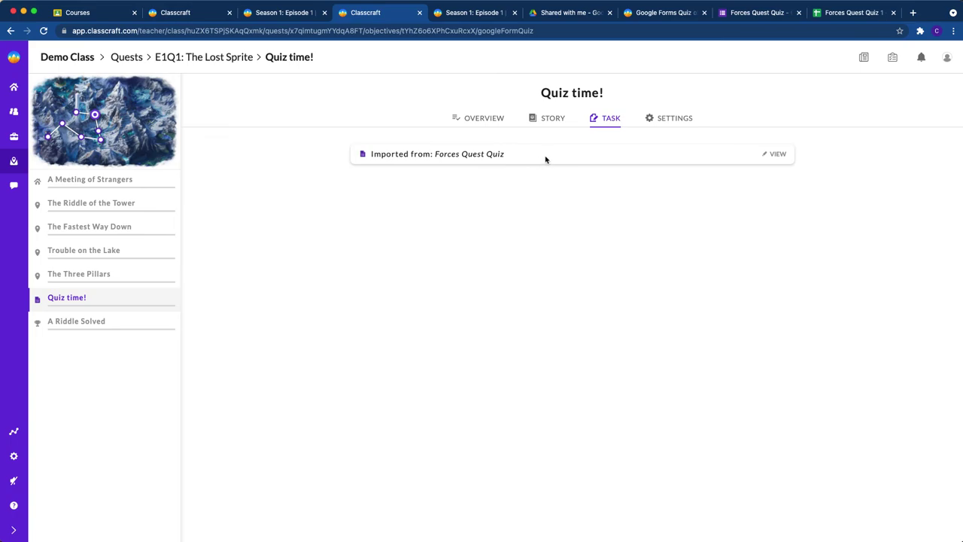
{"action": "left_click", "coordinate": [463, 120]}
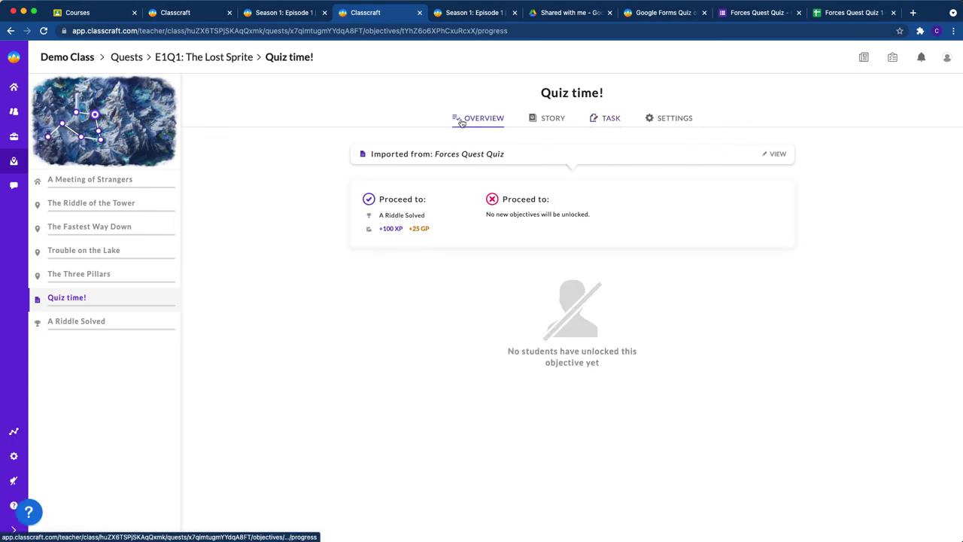
{"action": "left_click", "coordinate": [417, 228]}
{"action": "left_click", "coordinate": [385, 229]}
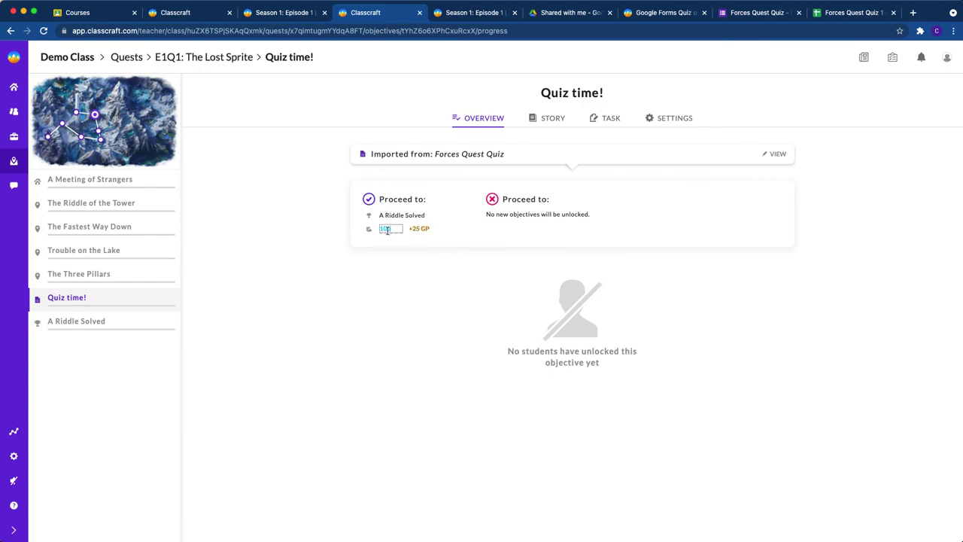
{"action": "left_click", "coordinate": [463, 241]}
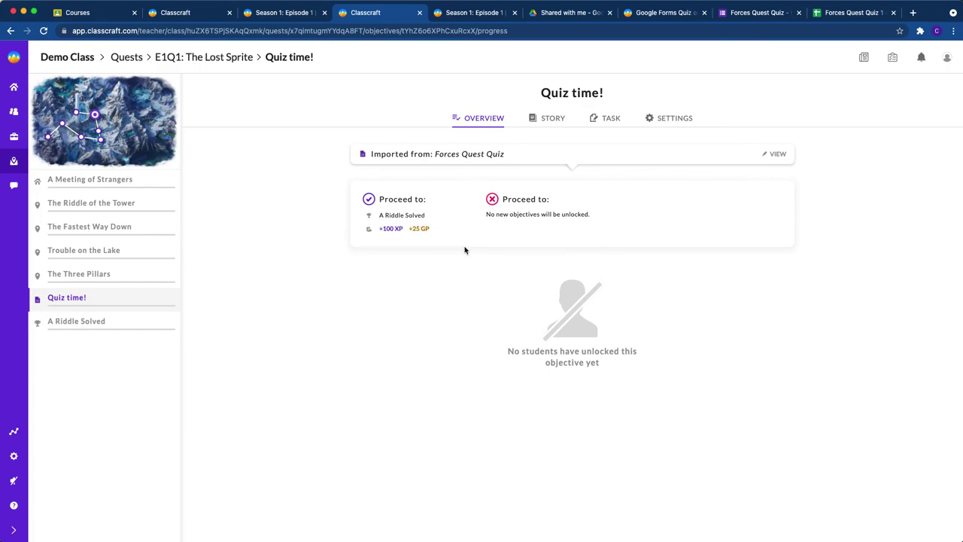